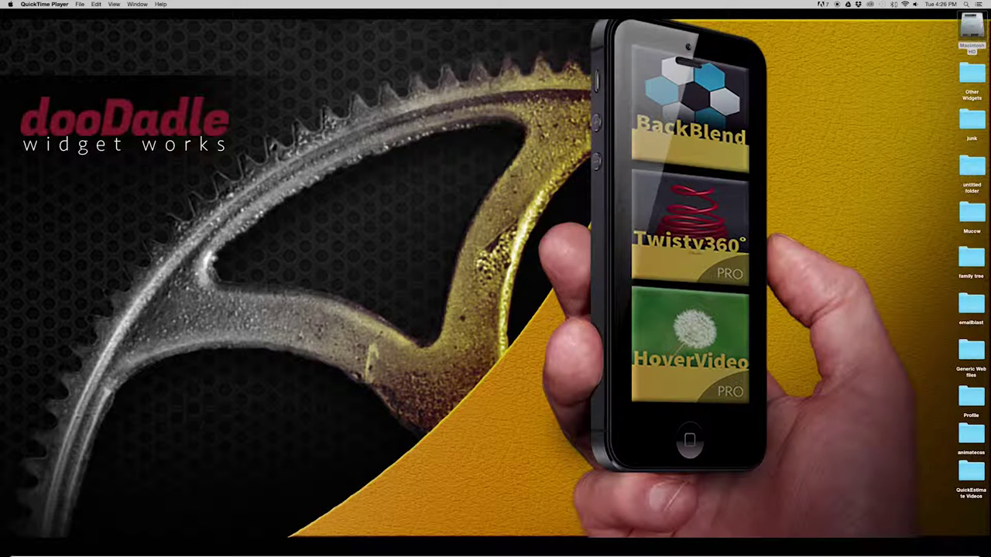
- Restore the minimized Adobe Muse Home document window from the Dock
mouse_move(953, 551)
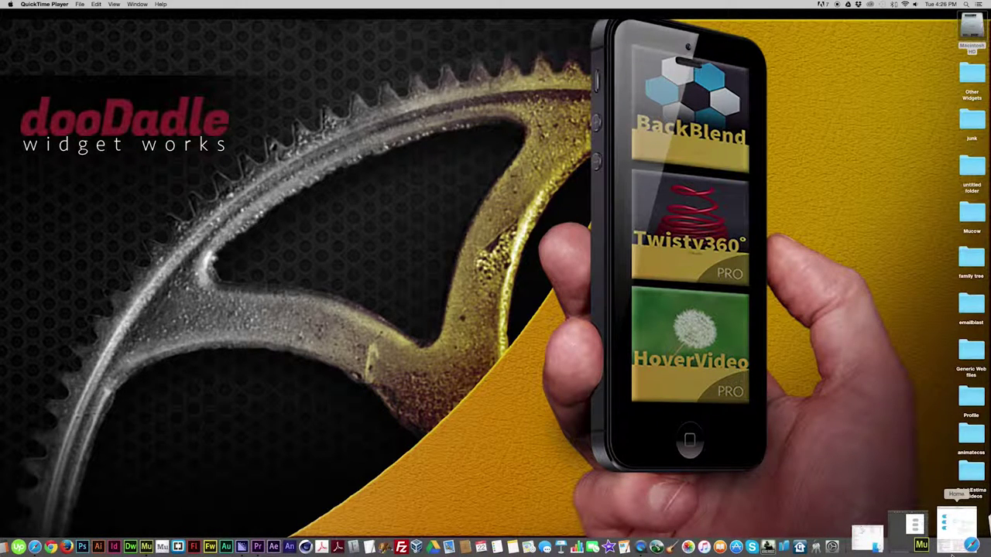
click(937, 529)
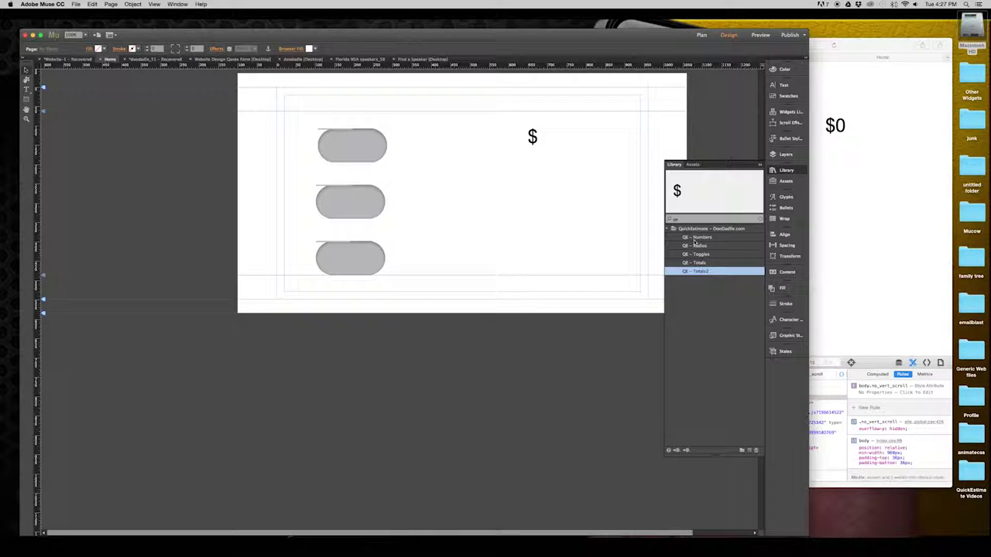
- Place a QE - Numbers widget on the page and position it beside the middle toggle
drag(694, 239, 449, 201)
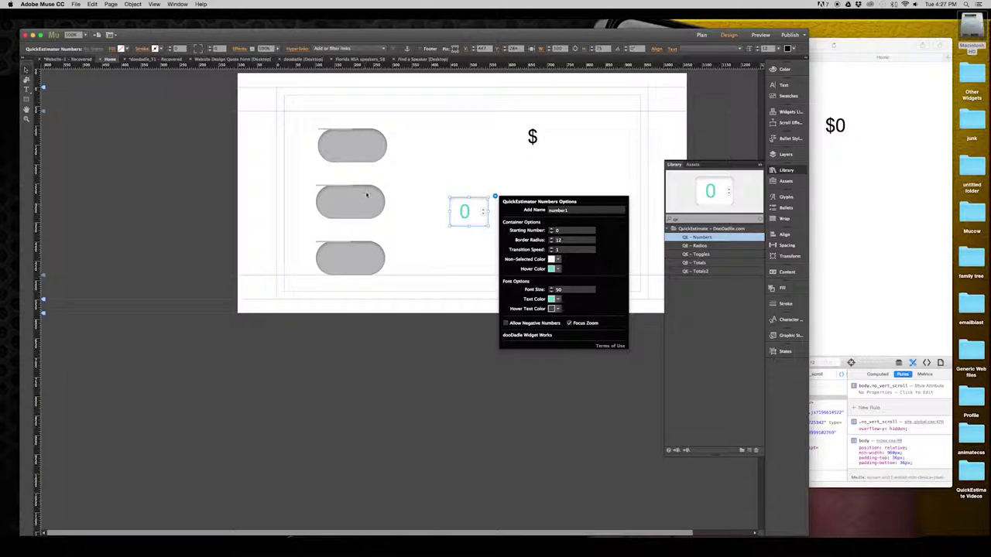
click(487, 215)
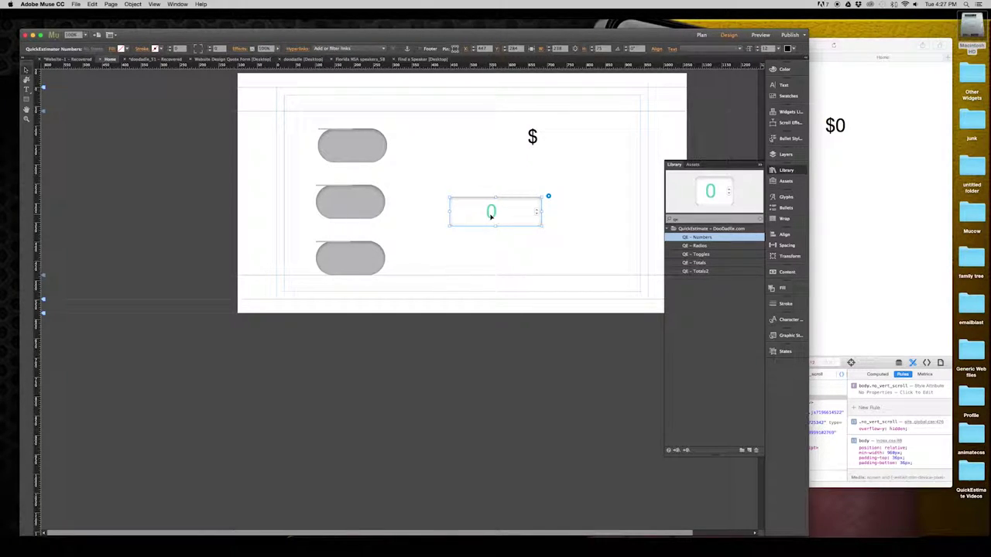
mouse_move(488, 215)
mouse_down()
mouse_move(463, 203)
mouse_move(516, 238)
mouse_move(476, 208)
mouse_up()
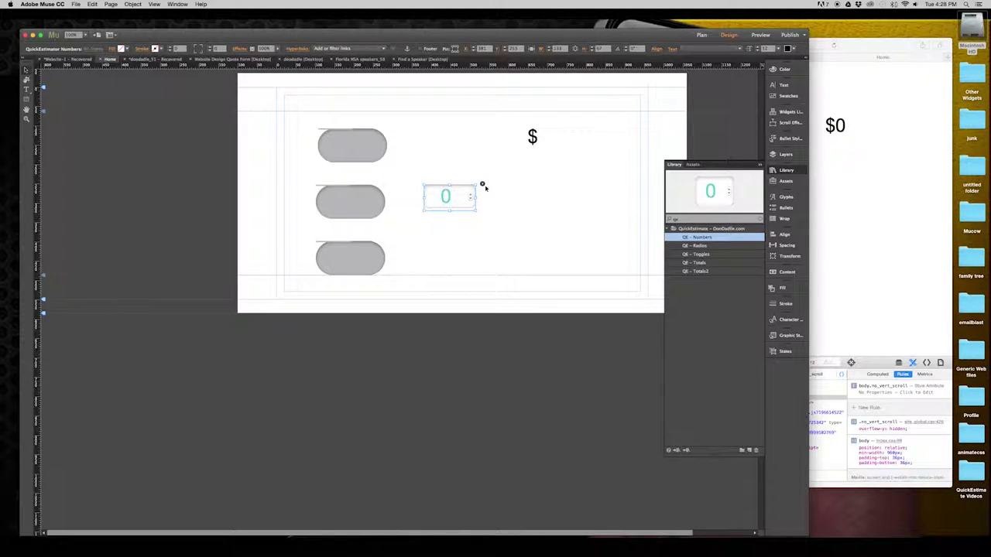
- In the Number widget's options, set Starting Number to 5
click(481, 186)
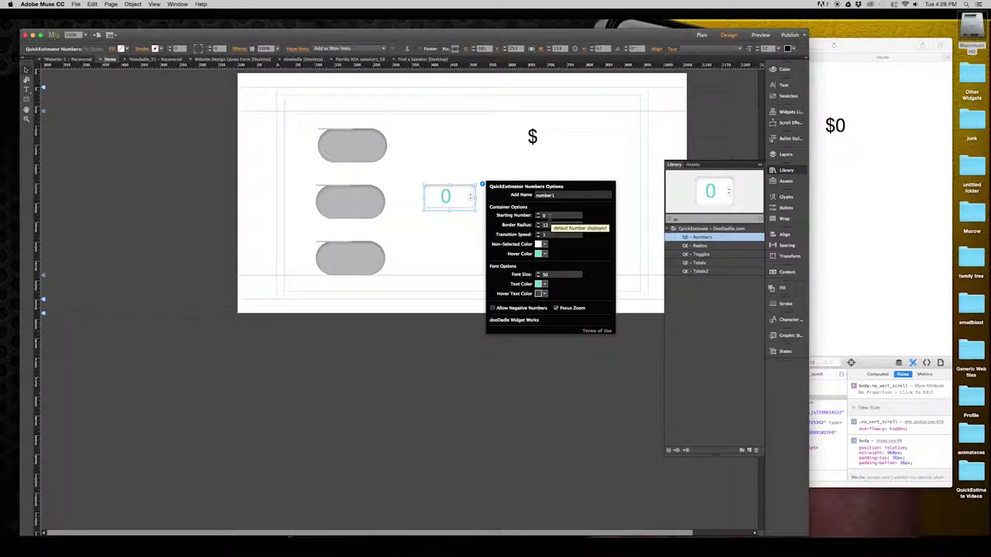
click(541, 216)
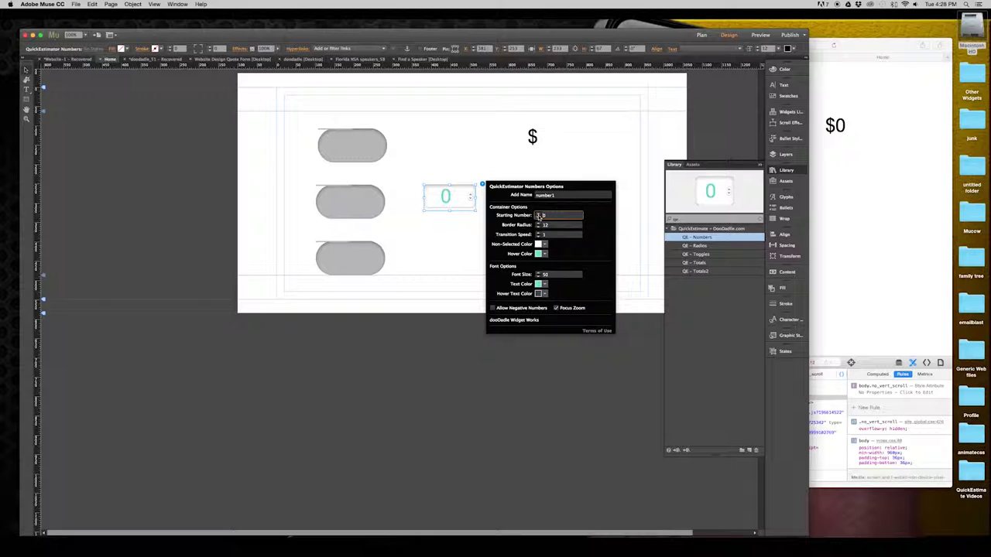
text(1)
text(6)
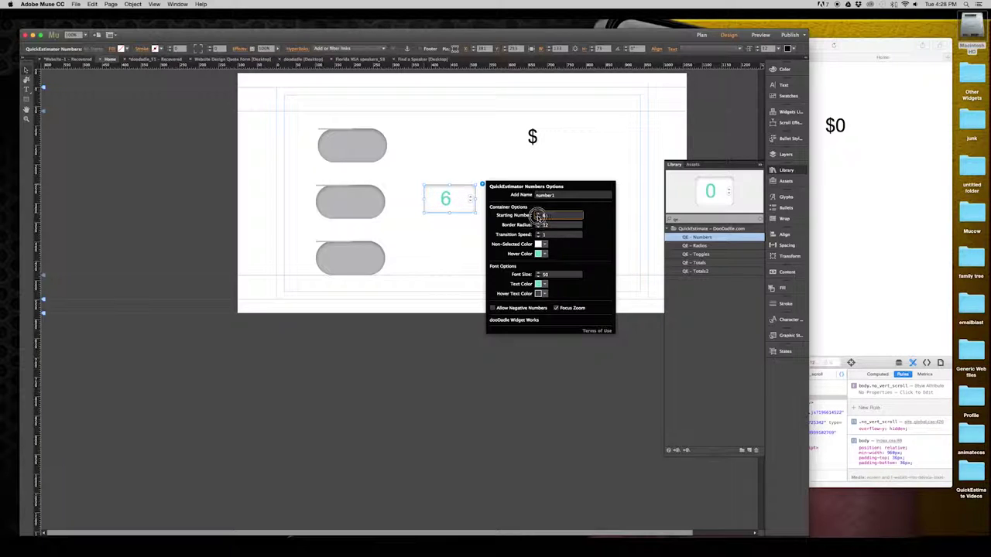
click(538, 217)
- Turn on Focus Zoom, check the Text Color picker unchanged, and close the options
click(555, 307)
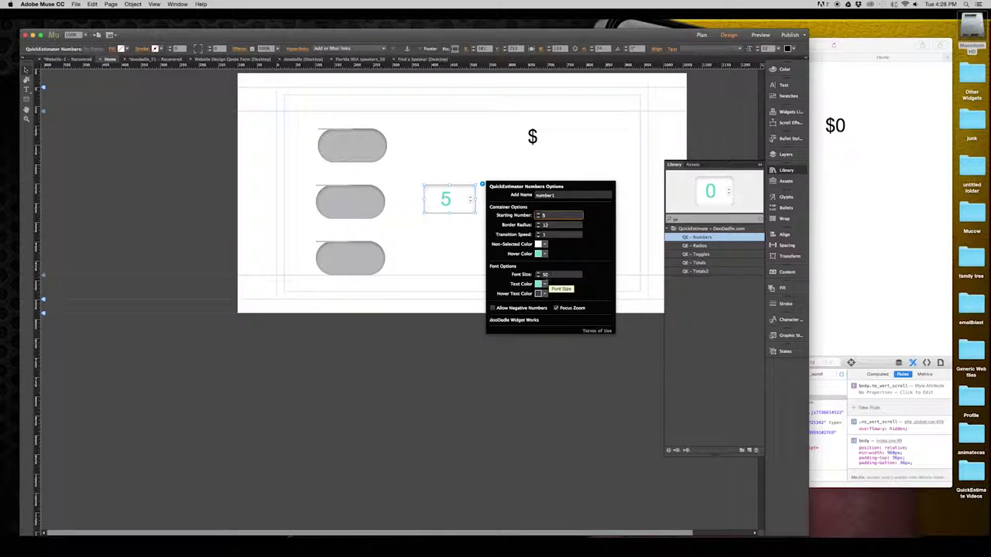
click(540, 284)
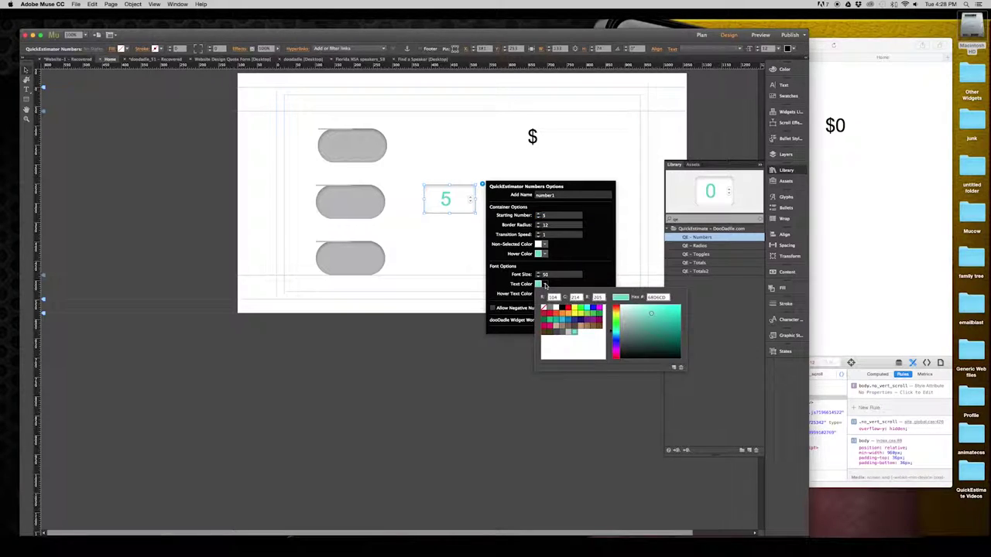
click(540, 284)
click(545, 286)
click(545, 286)
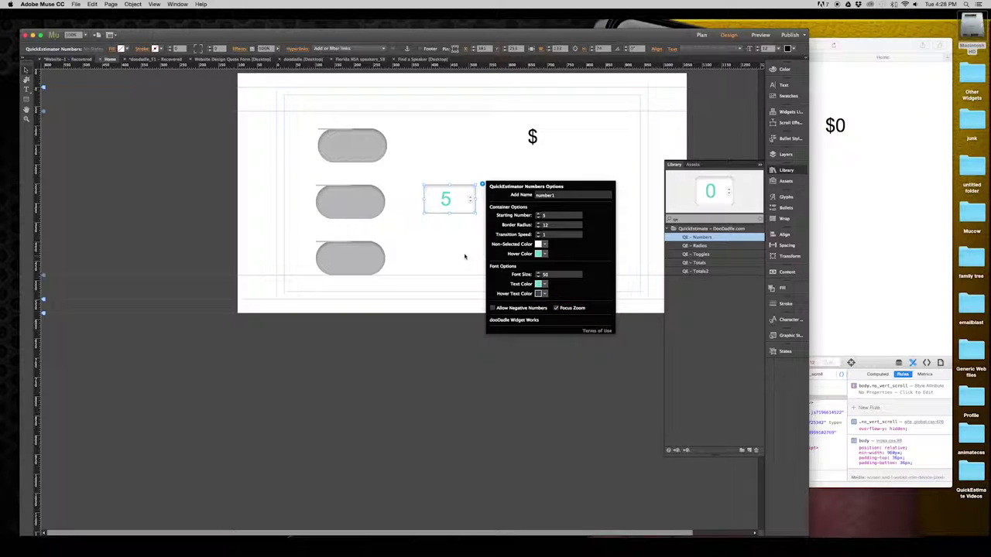
click(464, 256)
- Recheck the Number widget's options, then preview the page in the browser with Cmd+Shift+E
click(462, 205)
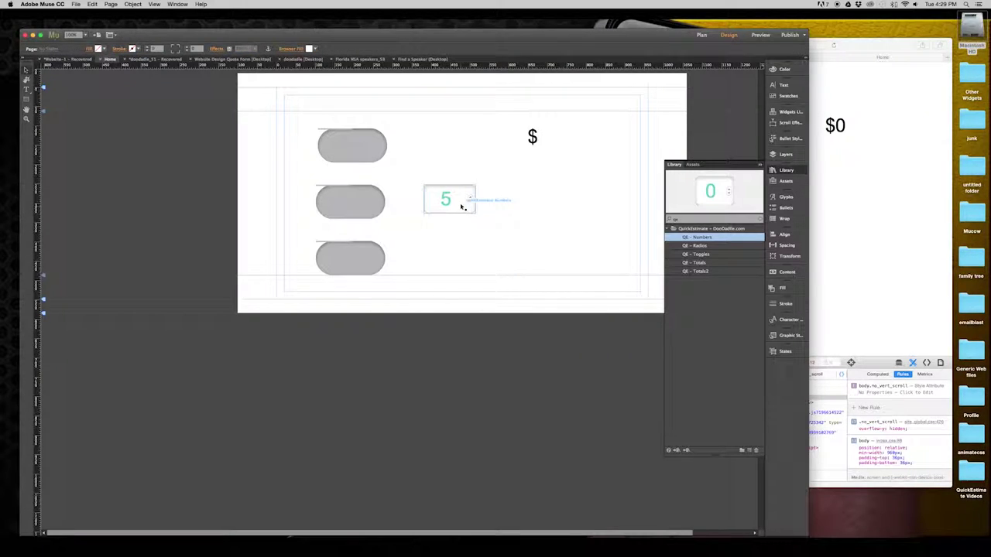
click(482, 184)
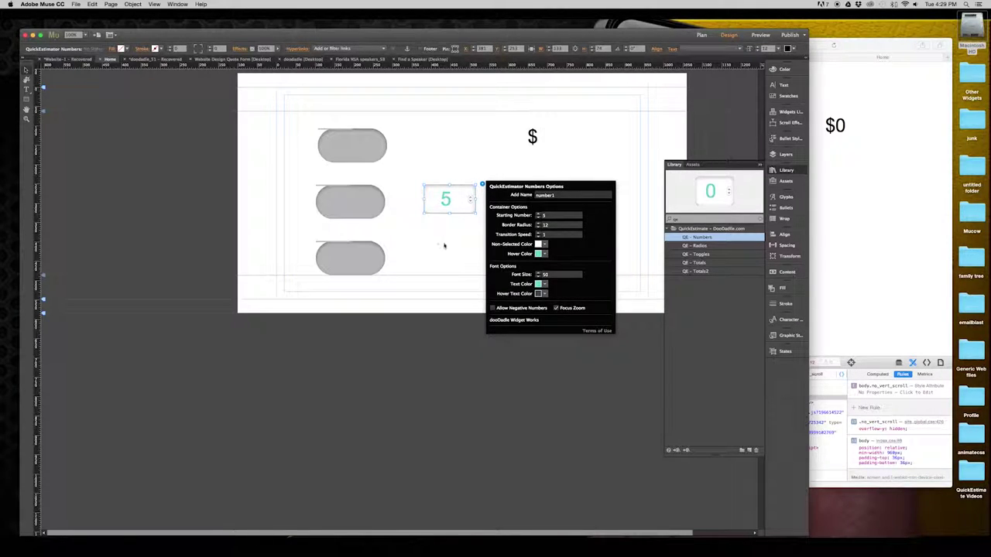
click(443, 246)
key(super+shift+e)
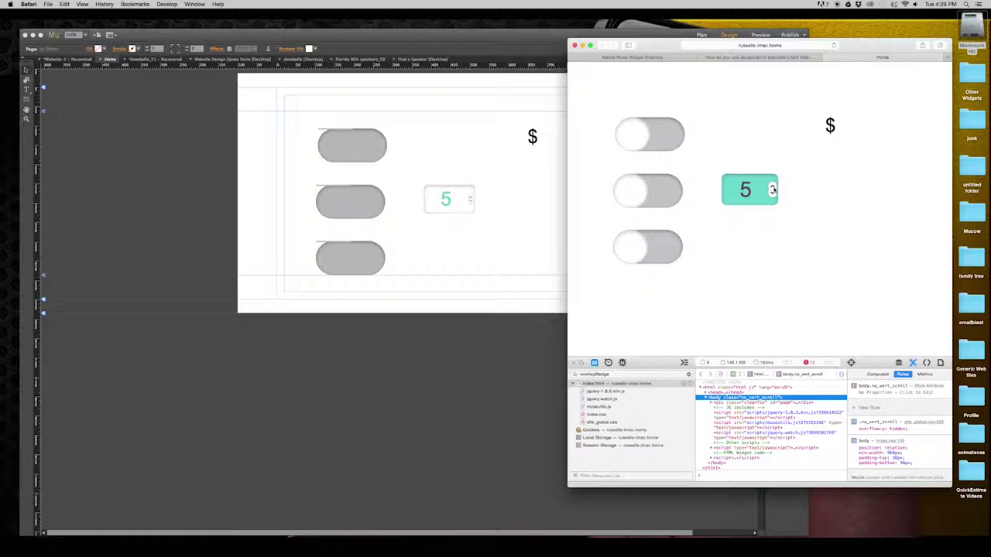
- Step the preview's number field up to 15 so the total reads $83, then return to Muse
click(771, 186)
click(772, 186)
click(772, 187)
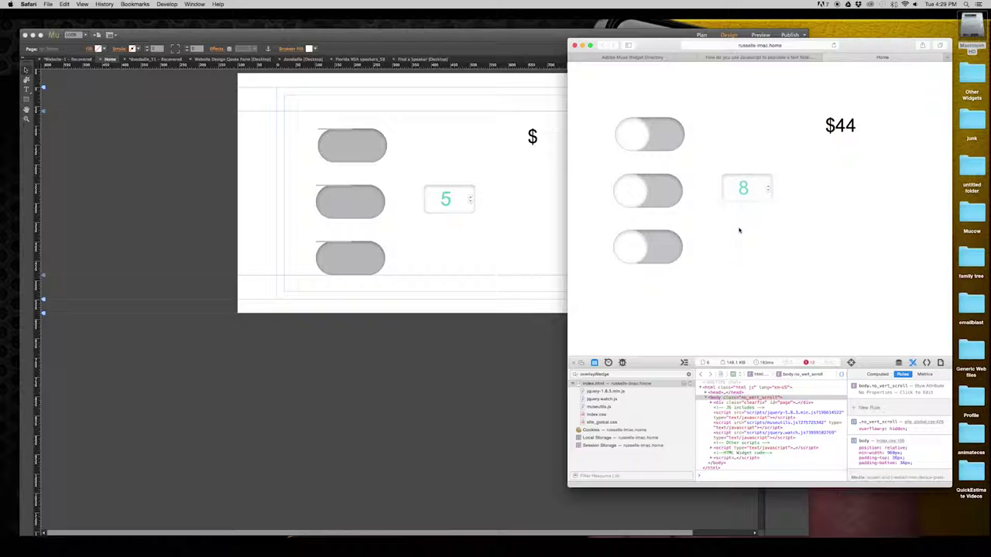
click(772, 187)
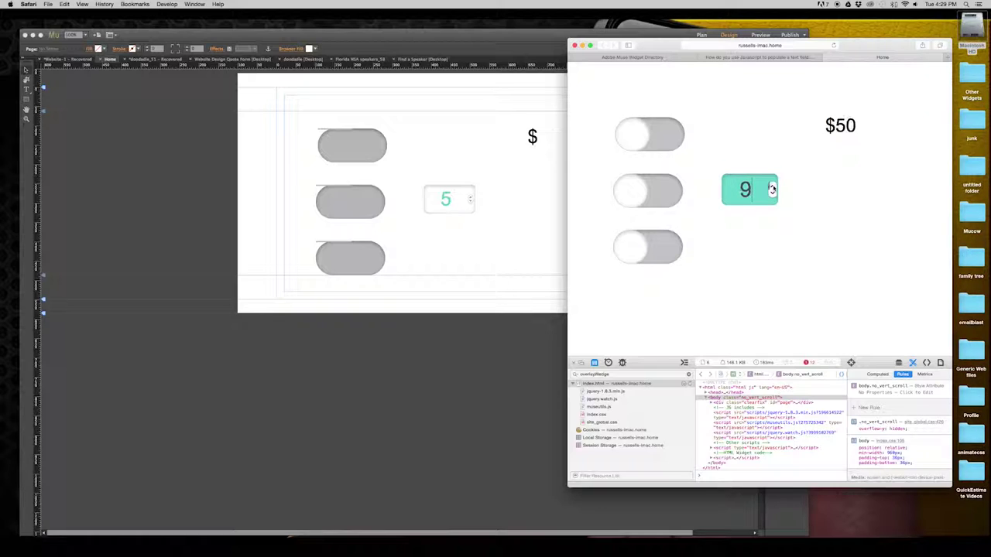
click(772, 186)
click(771, 187)
click(771, 186)
click(771, 186)
click(771, 186)
click(771, 187)
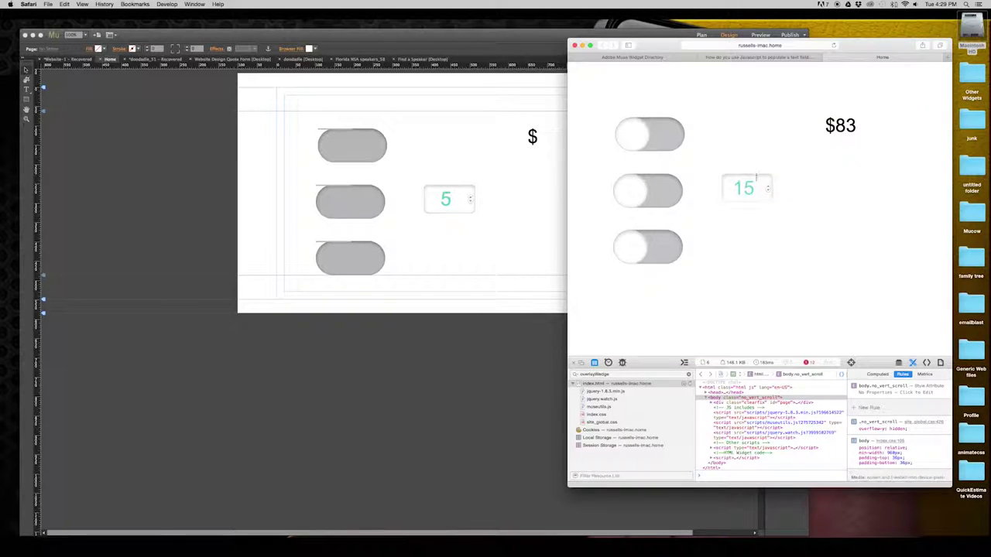
click(496, 193)
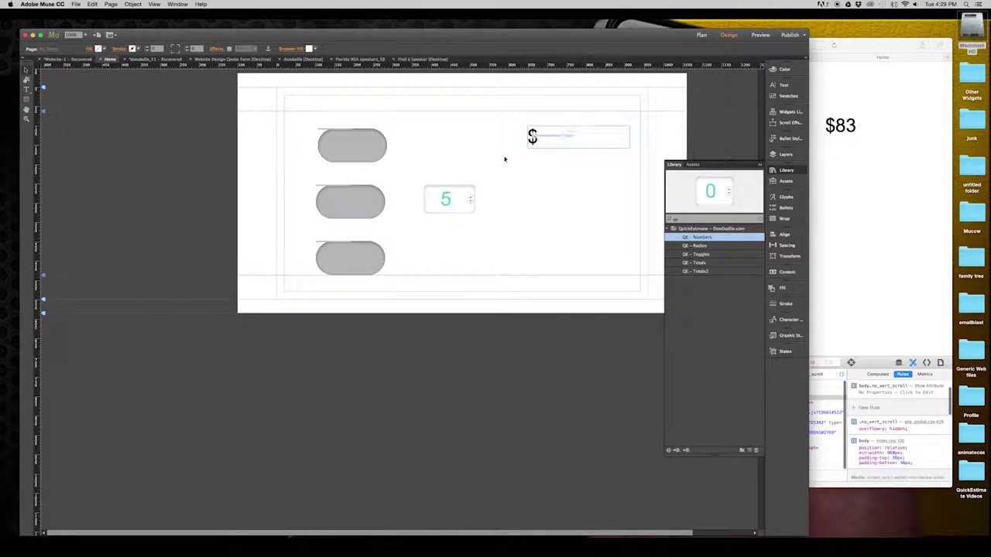
- Inspect the Number widget's options, then open the $ Totals widget's options
click(459, 200)
click(481, 186)
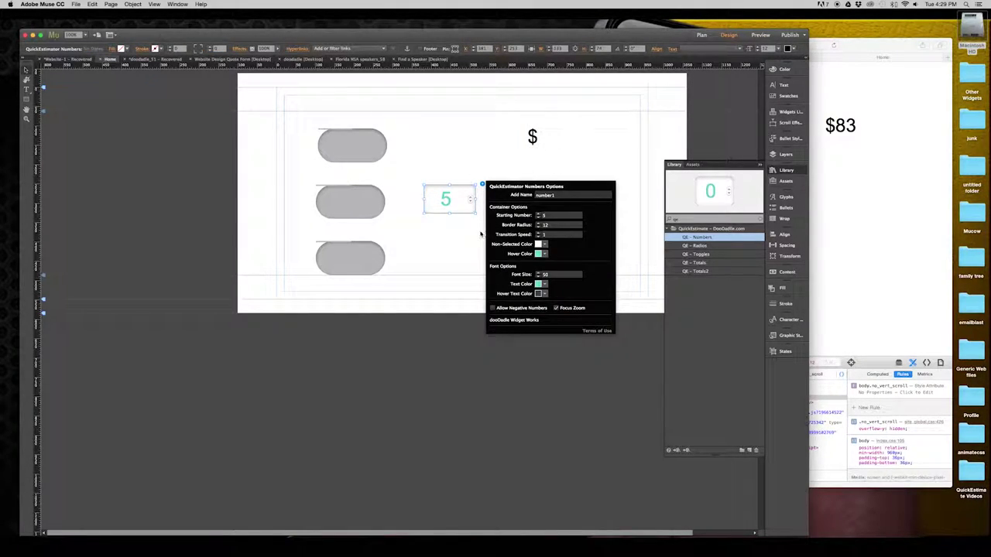
click(467, 204)
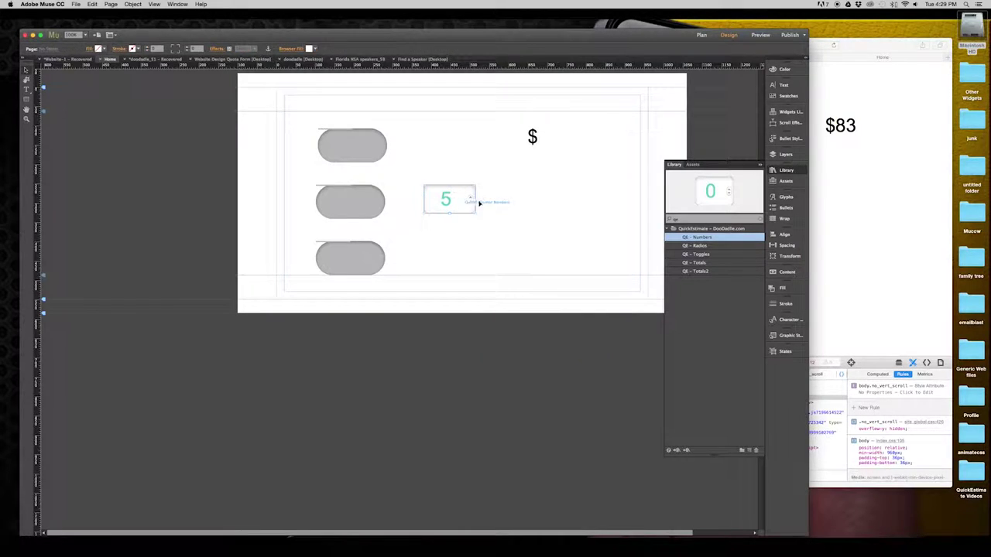
click(570, 137)
click(637, 125)
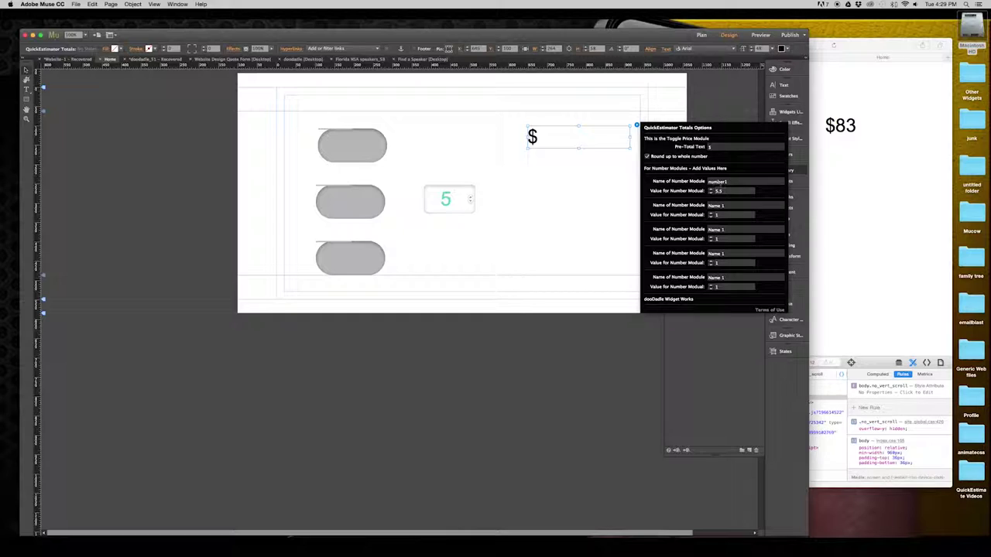
- Recheck the Number widget, reopen the Totals options, and select the number1 value field
click(446, 202)
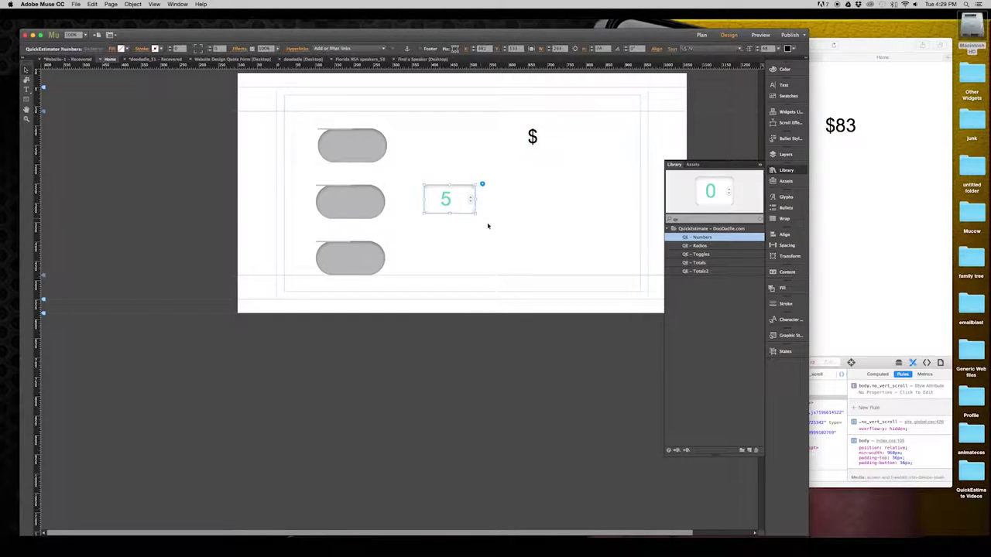
click(481, 184)
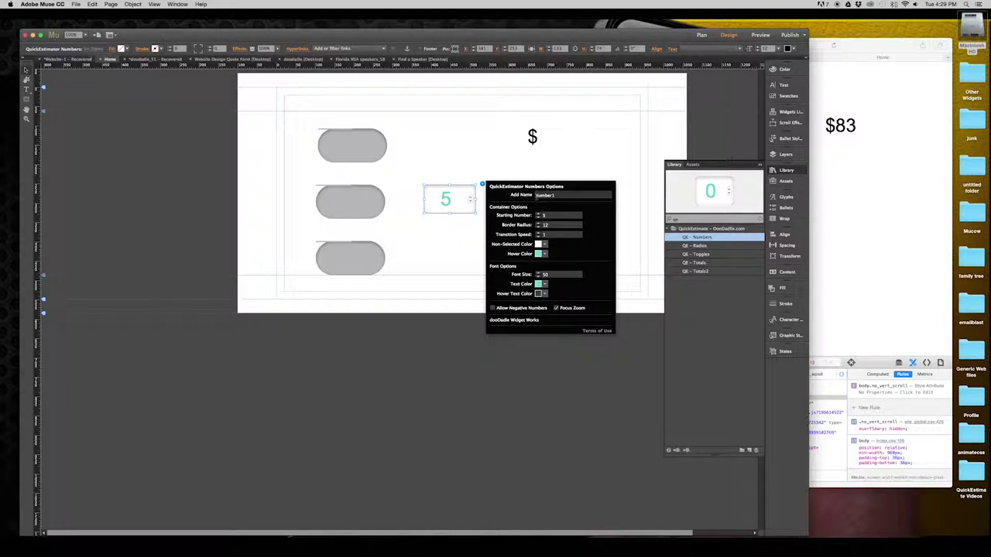
click(458, 219)
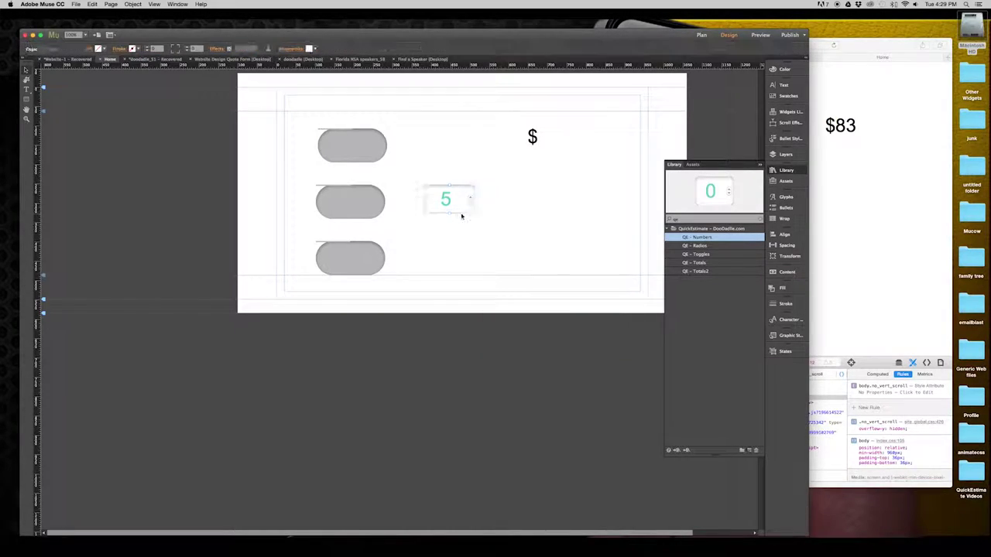
click(572, 136)
click(636, 126)
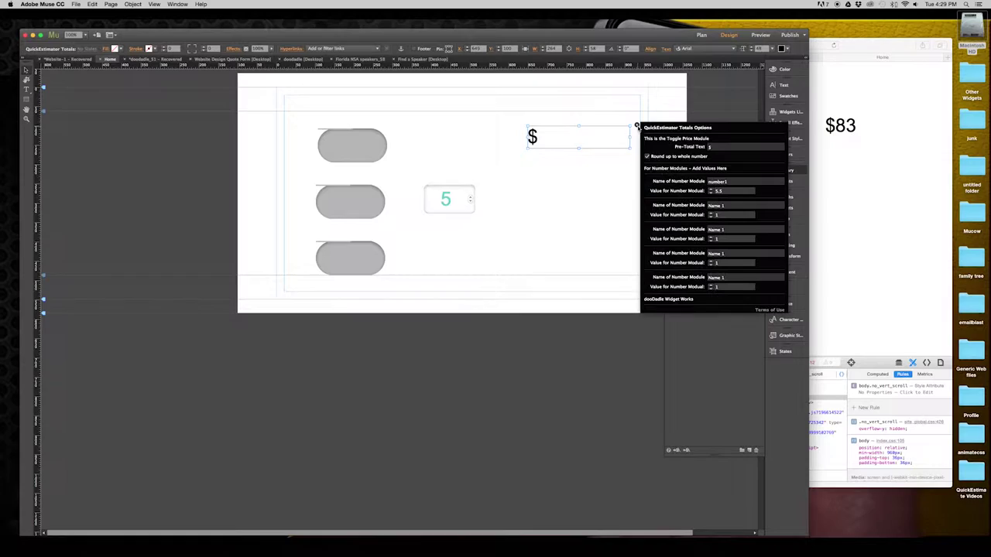
click(729, 193)
- Enter 20 as the number1 module value, then duplicate the Number widget
text(20)
click(466, 206)
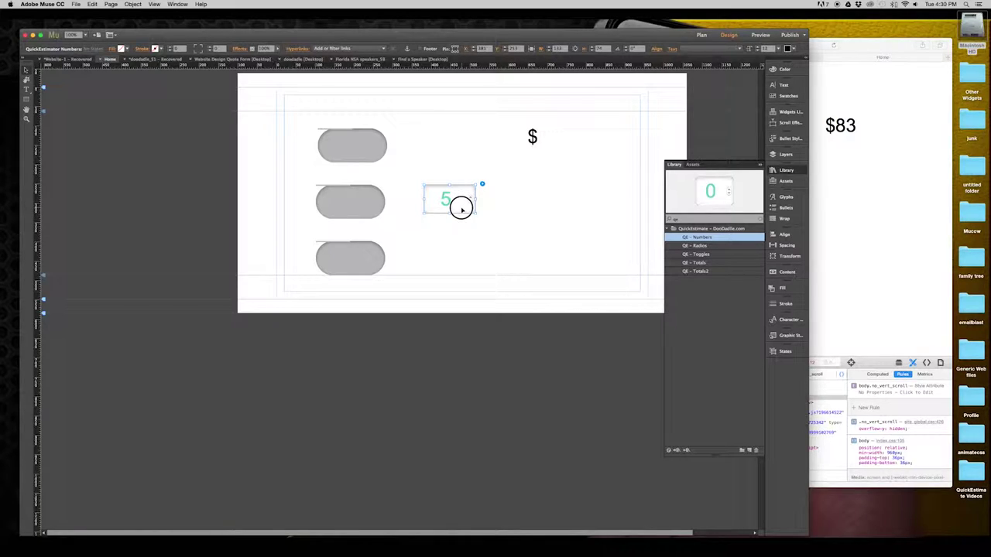
drag(460, 207, 576, 222)
click(550, 245)
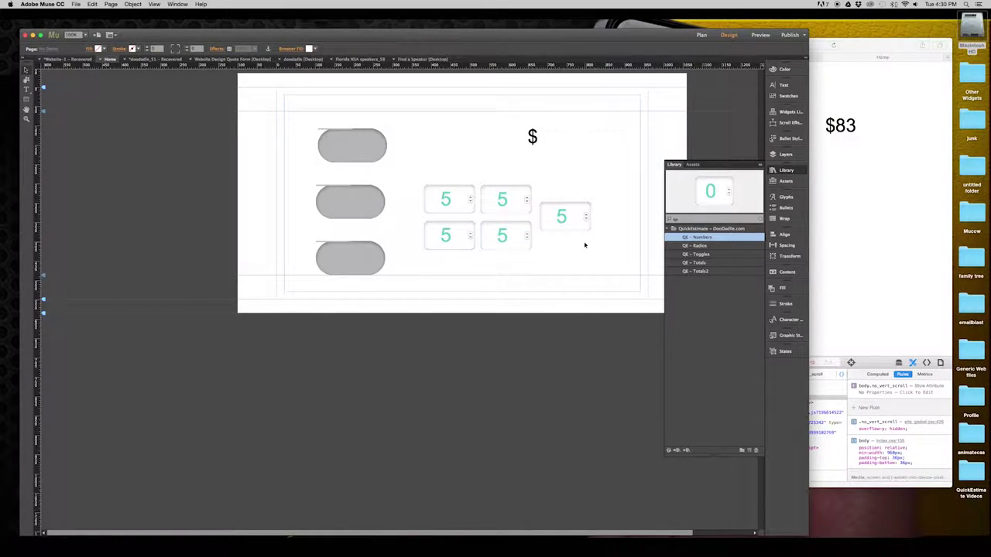
- Open the fifth Number widget's options and switch to the browser preview
click(575, 216)
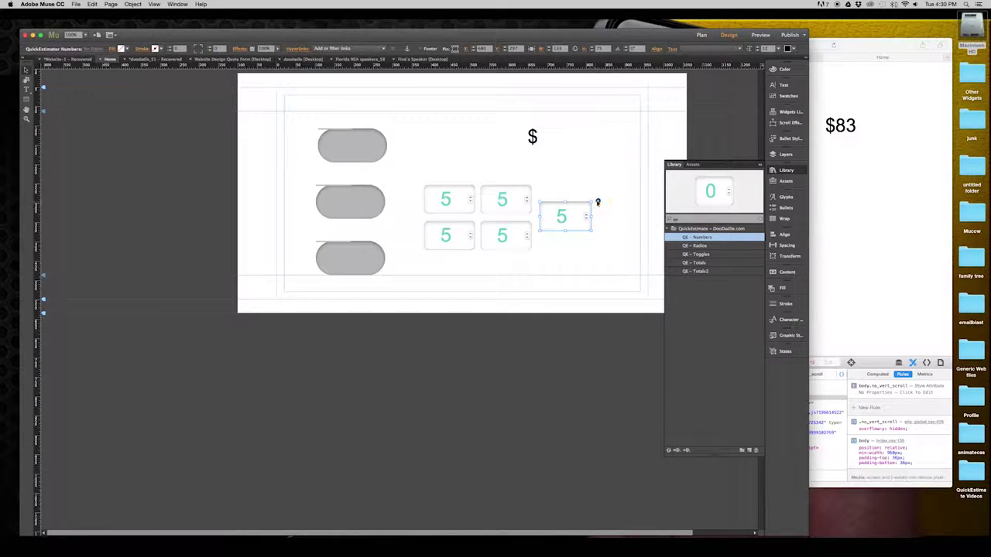
click(597, 203)
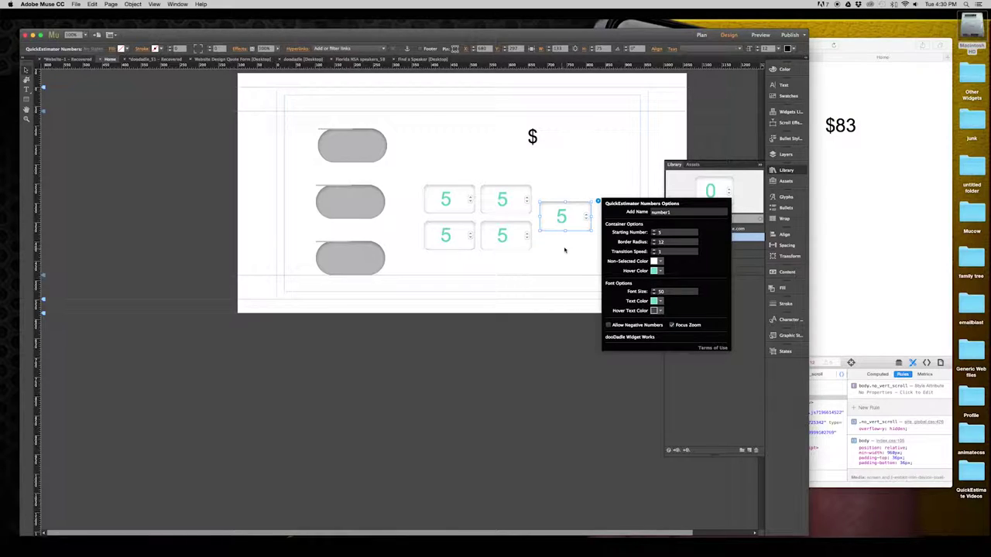
key(super+Tab)
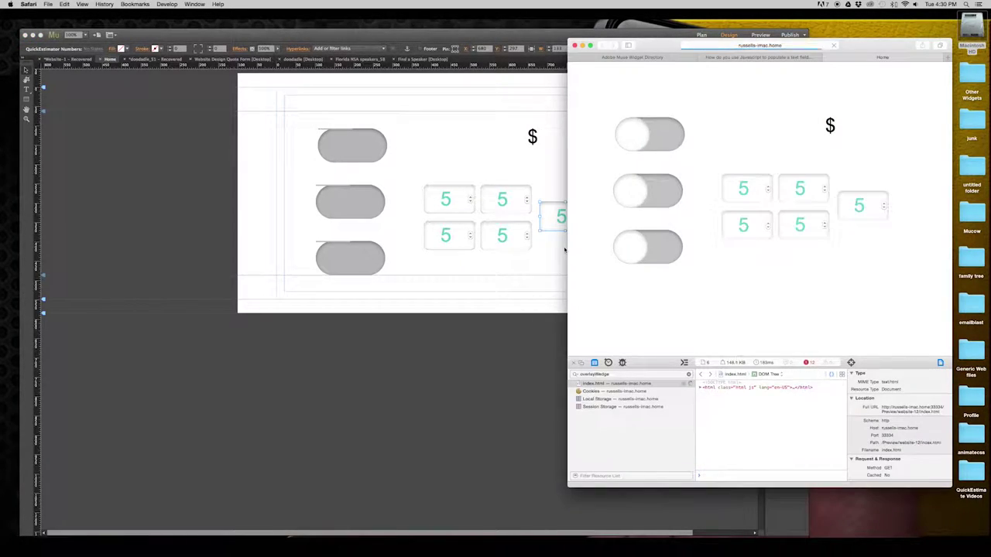
- Set all five previewed number fields to 0
click(772, 188)
click(772, 193)
click(771, 193)
click(772, 193)
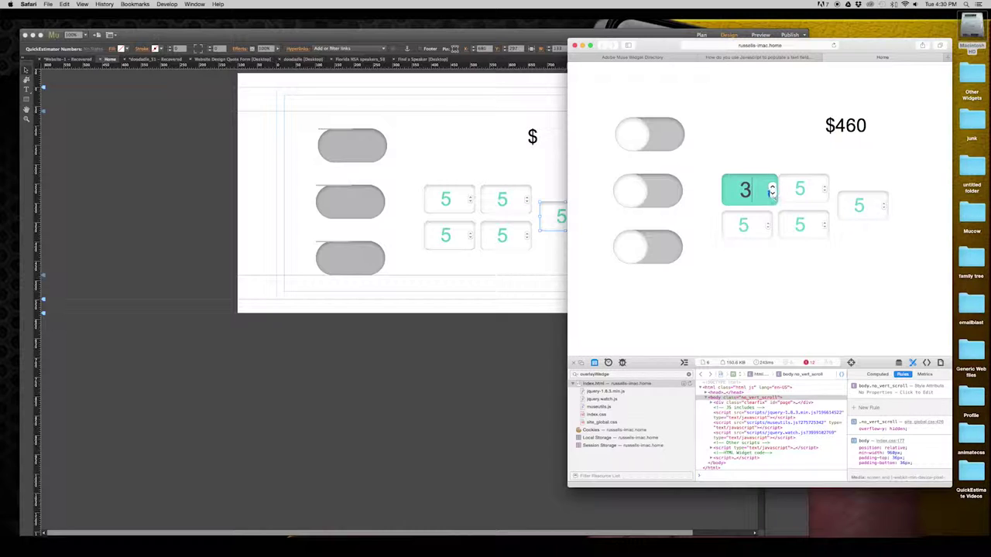
drag(769, 192, 713, 192)
text(0)
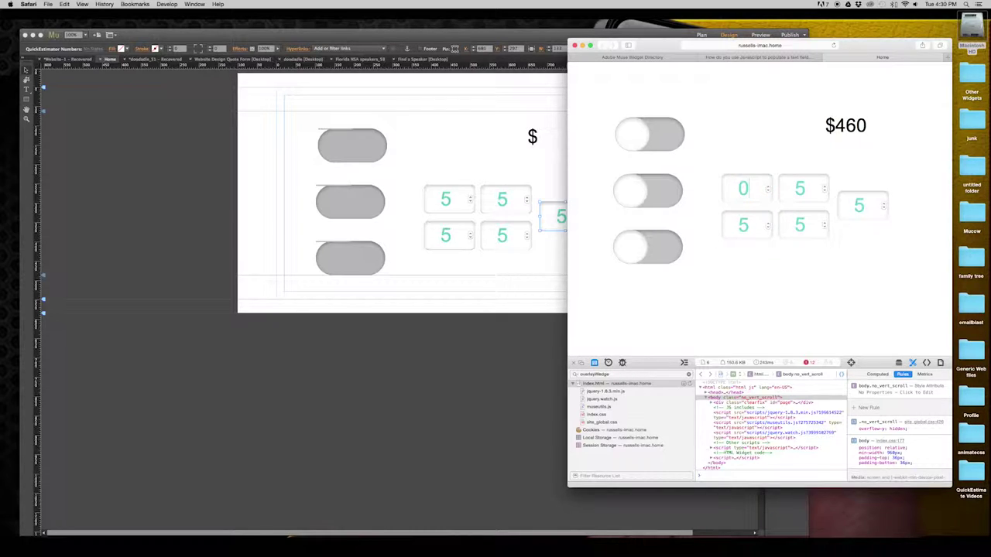
key(Tab)
text(0)
key(Tab)
text(0)
key(Tab)
text(0)
key(Tab)
text(0)
key(Tab)
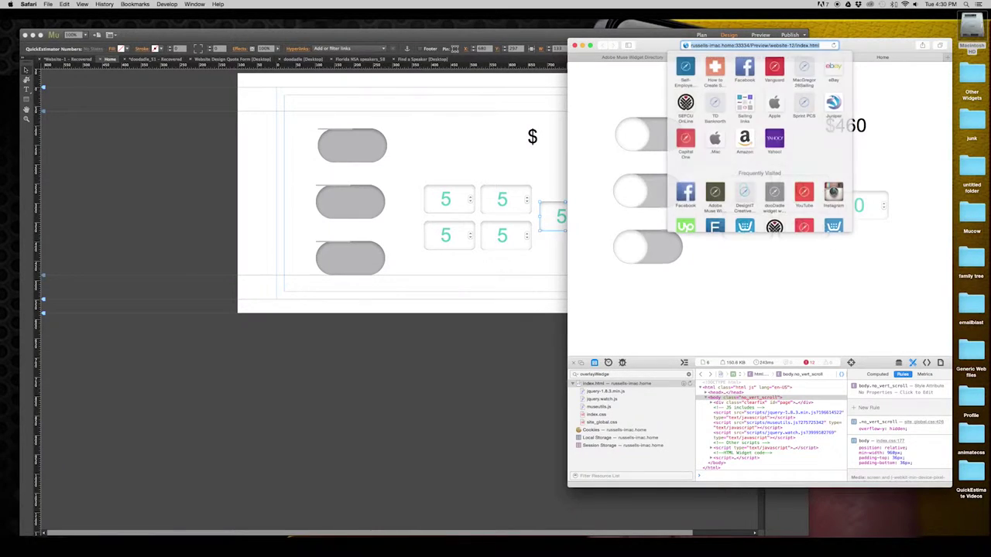
click(716, 285)
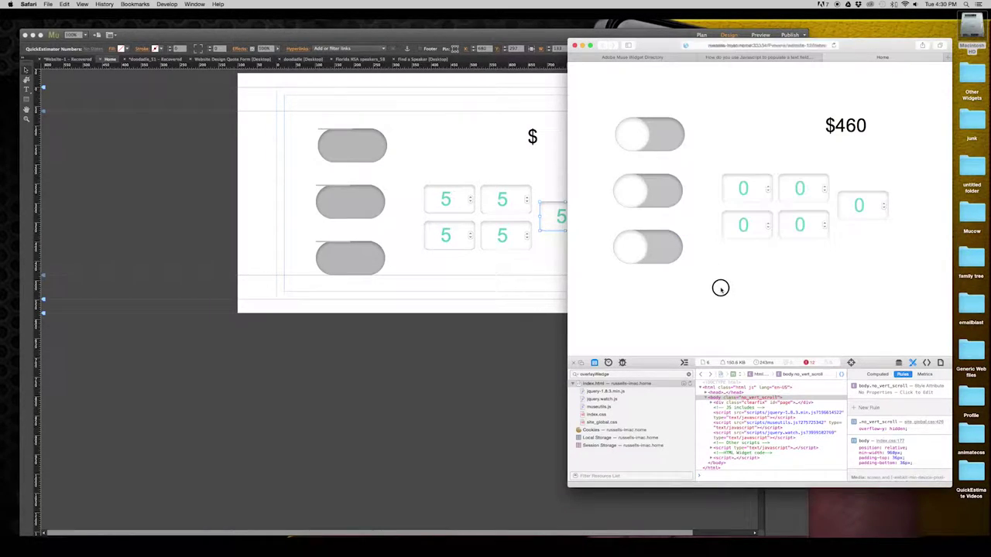
- Raise the top-left, right-hand and bottom-left number fields to 1
click(759, 189)
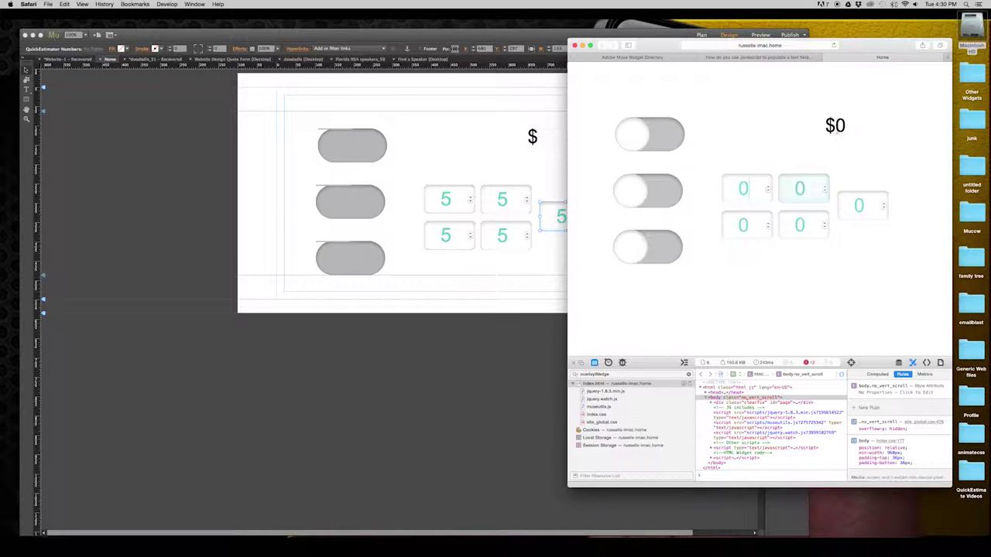
click(773, 186)
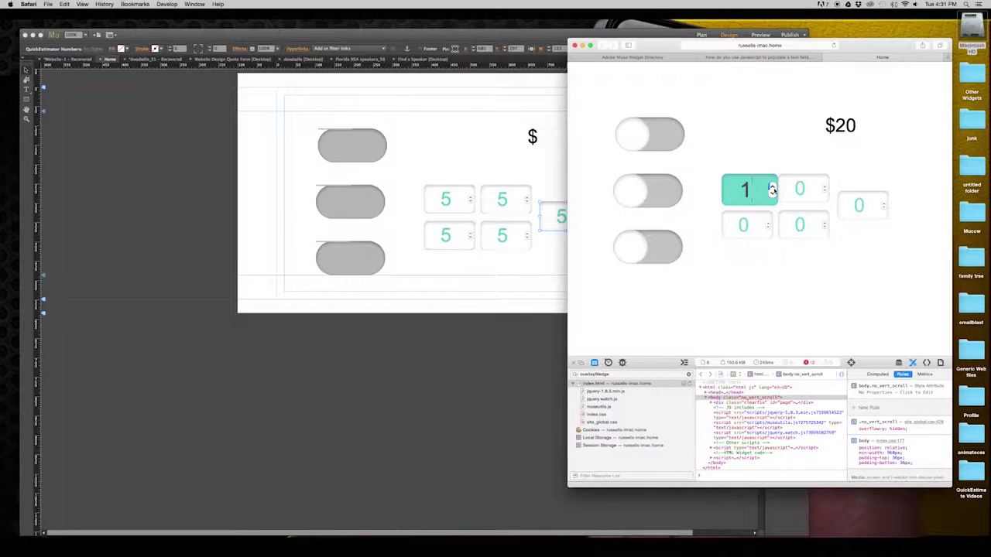
click(887, 203)
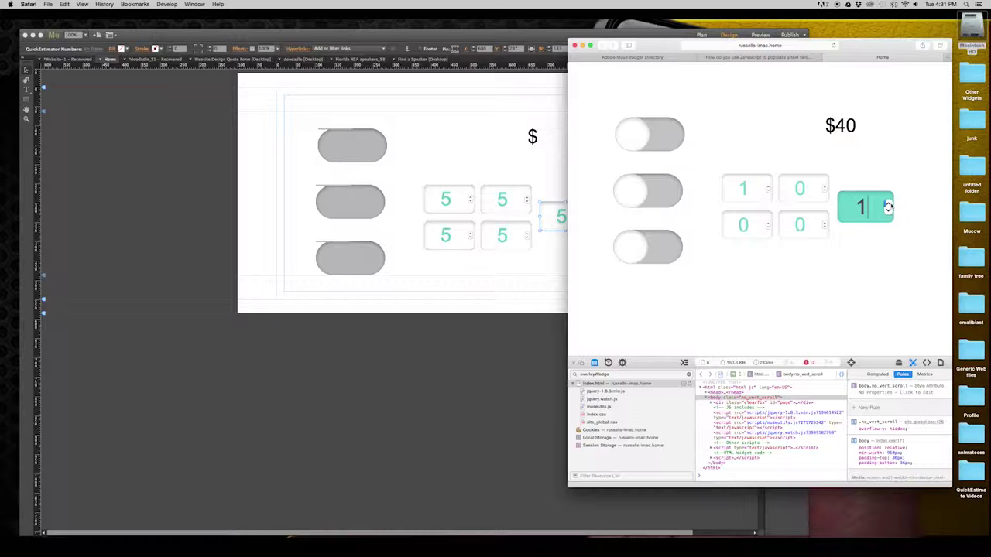
click(772, 223)
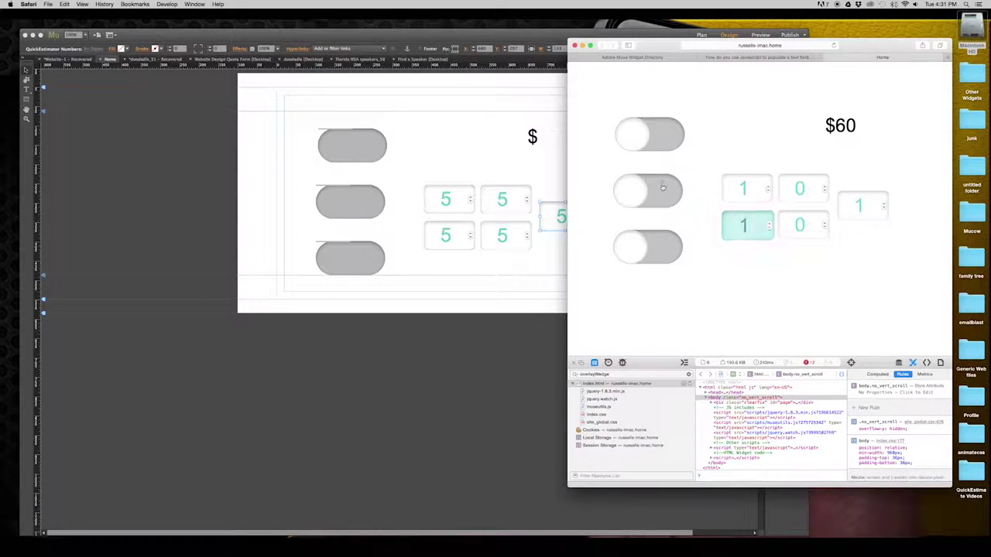
- Toggle the middle, bottom and top buttons until the total reads $65, then return to Muse
click(637, 190)
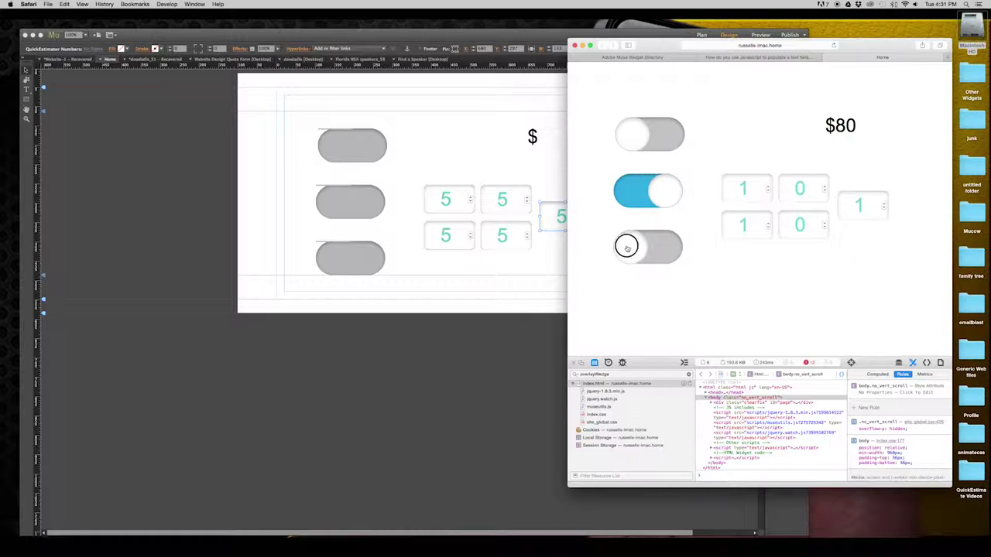
click(626, 245)
click(664, 198)
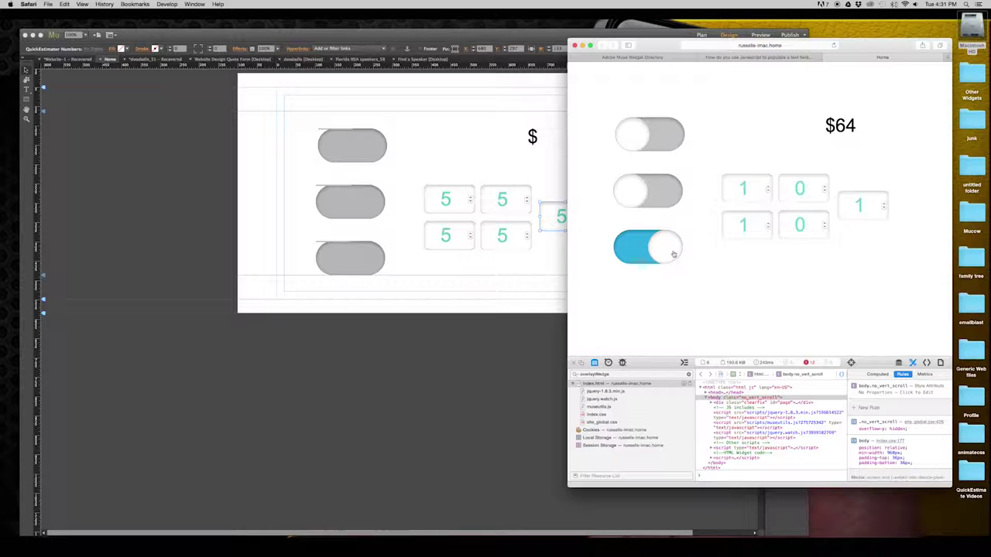
click(640, 144)
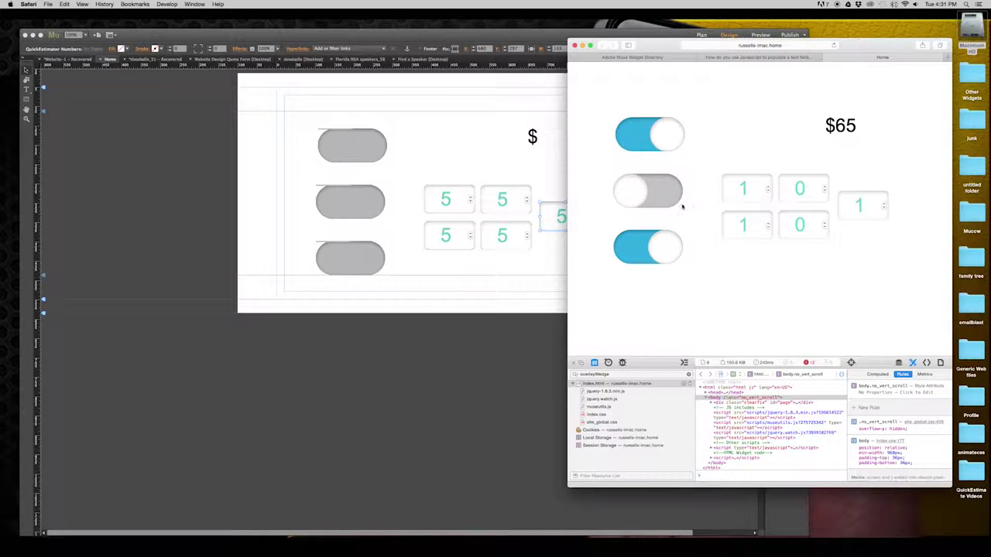
click(547, 261)
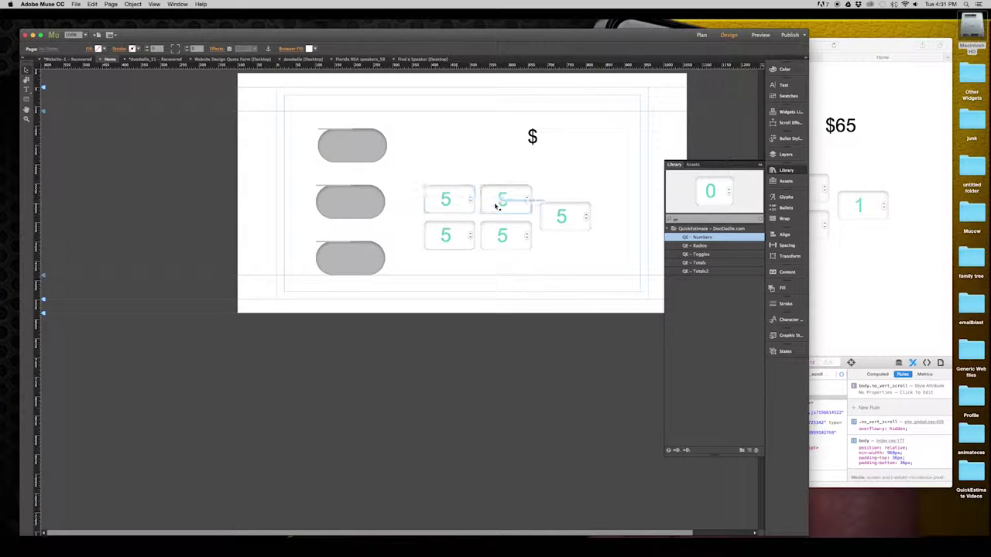
- Move a Number widget beside the top toggle, confirm its name number2, and select the $ Totals widget
drag(453, 201, 449, 150)
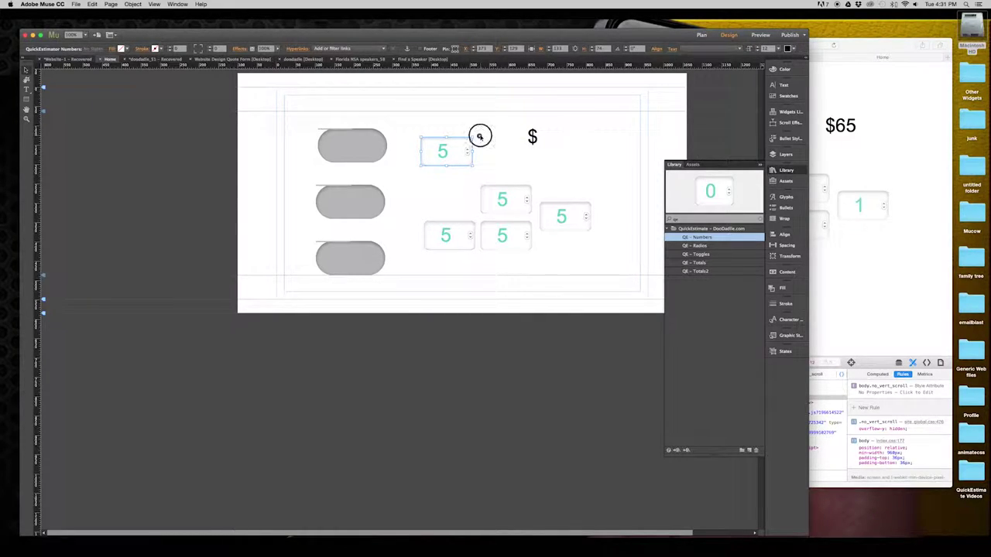
click(478, 137)
click(575, 149)
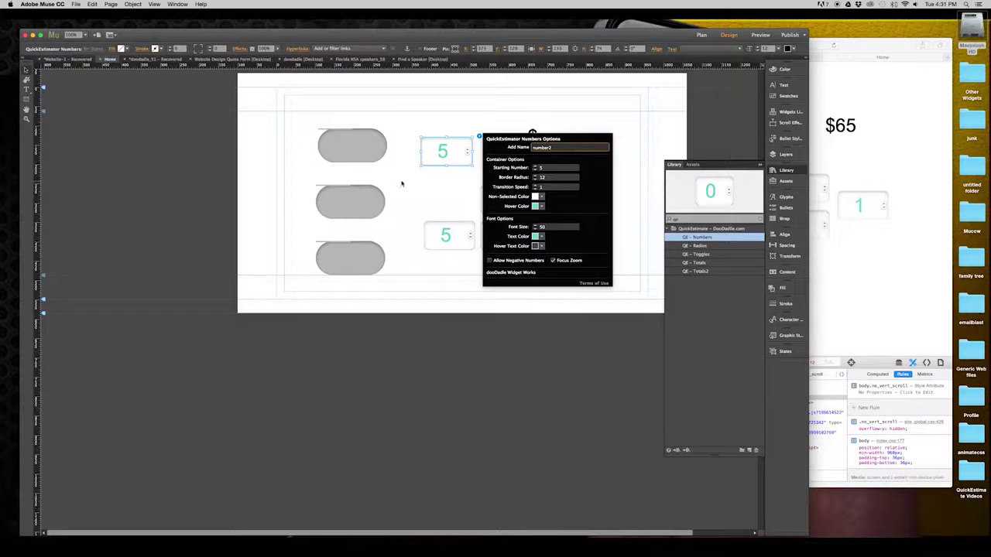
click(432, 181)
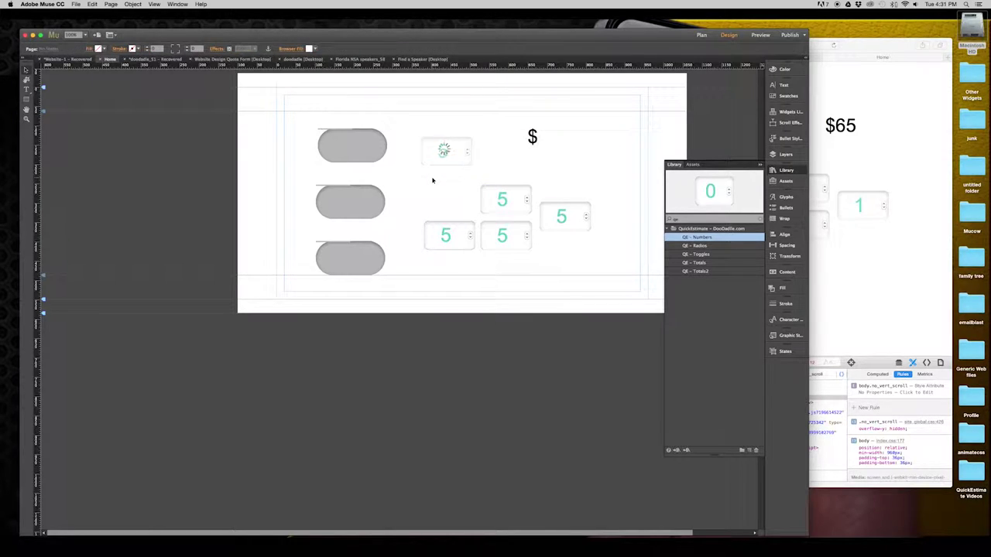
click(559, 143)
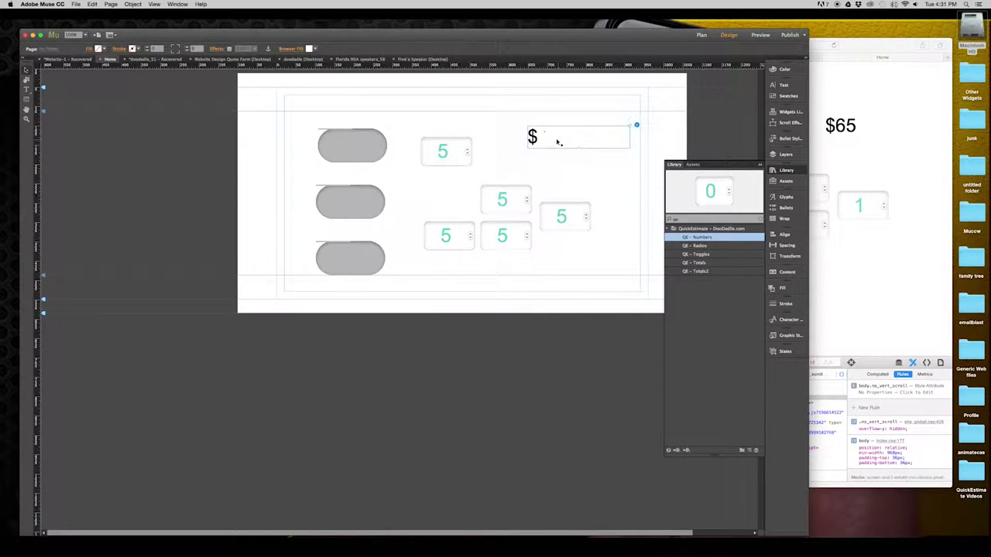
- Name the Totals widget's second number module number2 and give it a value of 100
click(637, 125)
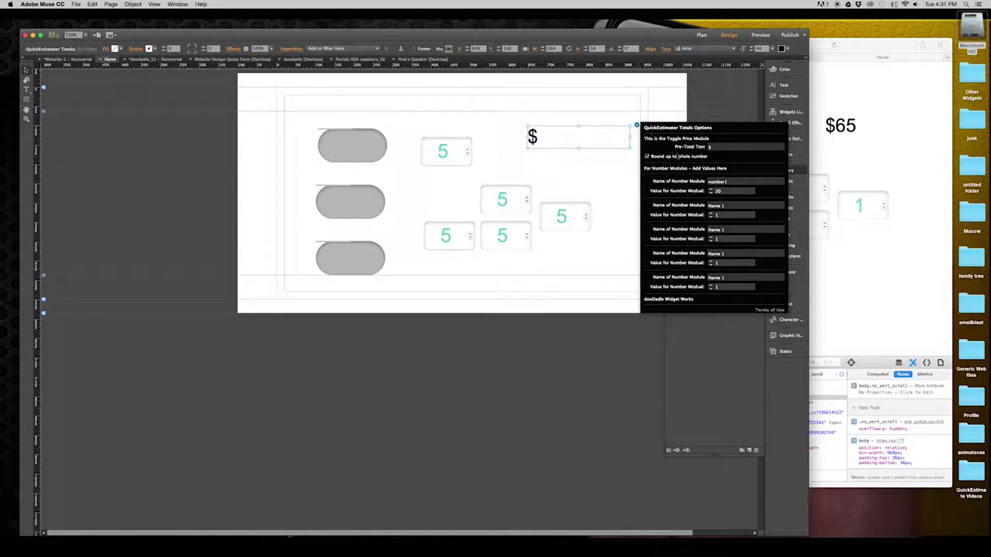
click(734, 206)
text(number2)
key(Tab)
text(1000)
click(495, 256)
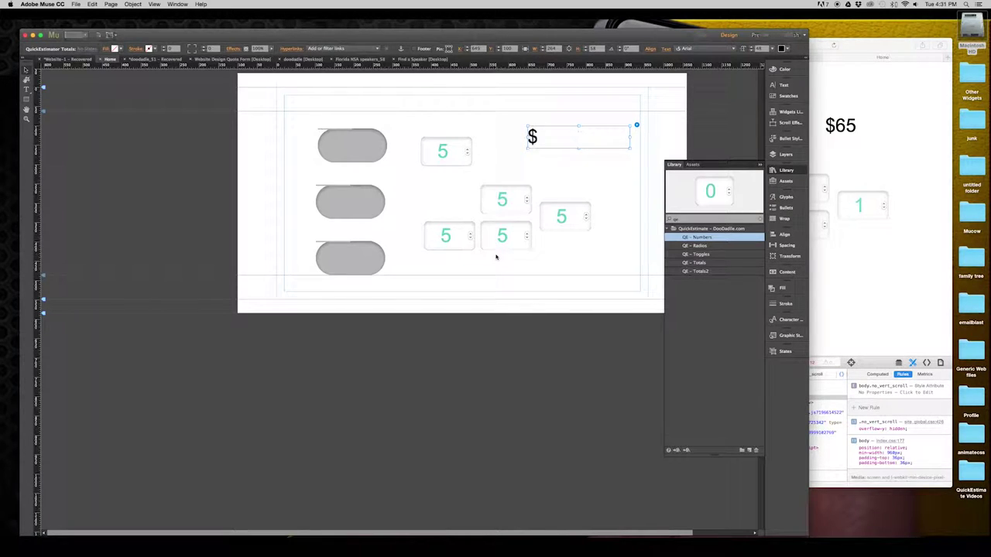
- Preview the updated page and set the lower quantity fields to 0
key(super+shift+e)
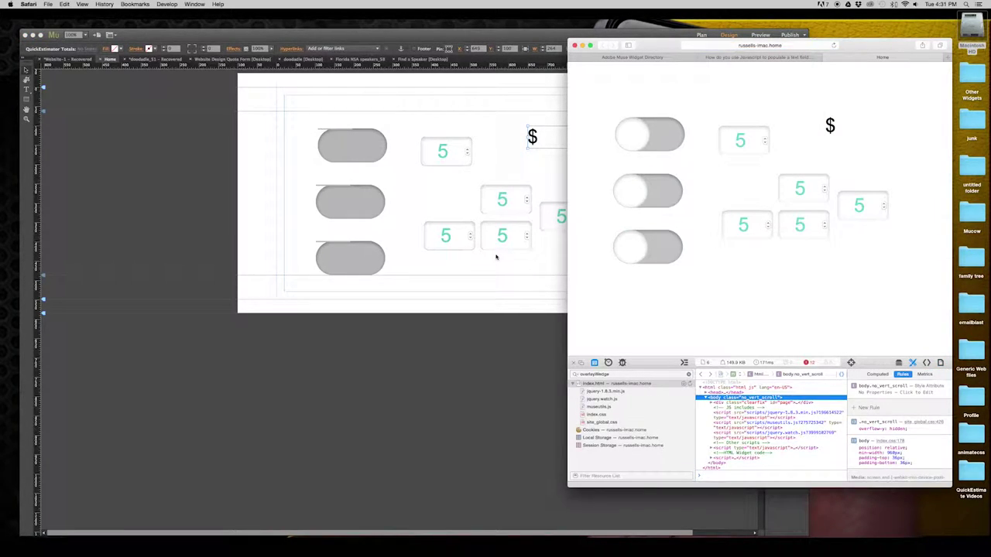
click(768, 146)
click(768, 140)
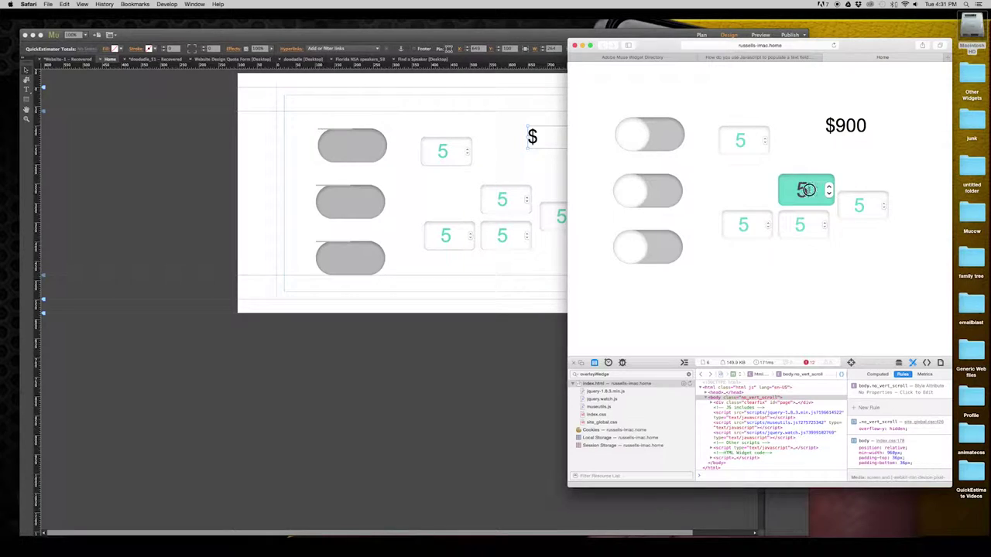
double_click(802, 188)
text(0)
key(super+l)
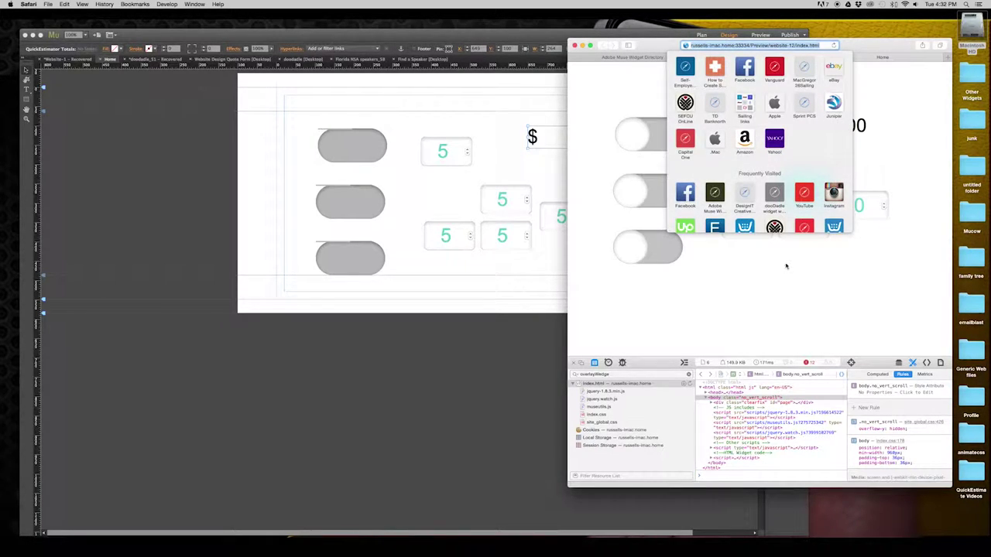
click(785, 266)
double_click(747, 225)
key(BackSpace)
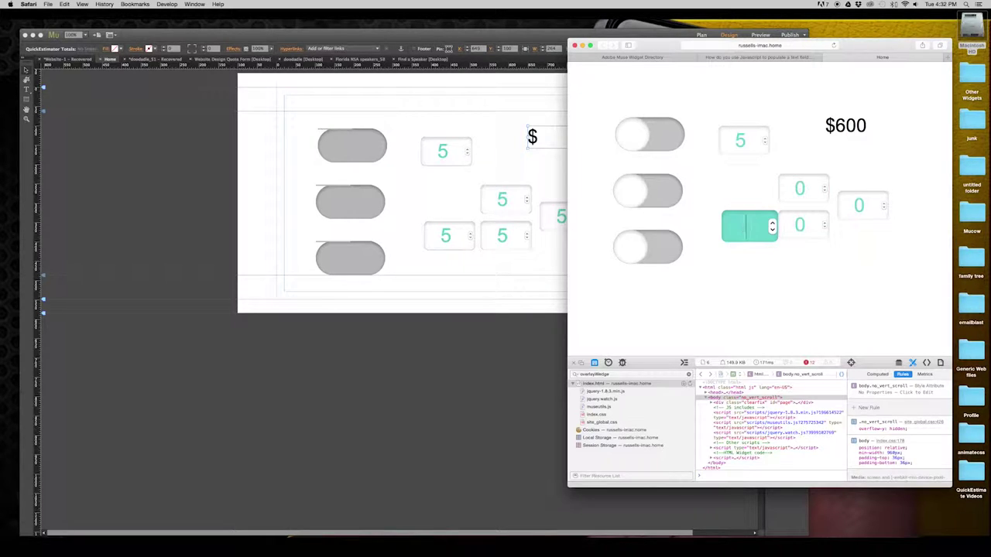
text(0)
- Step the top quantity down to 1 so the total reads $100, then return to Muse
click(741, 140)
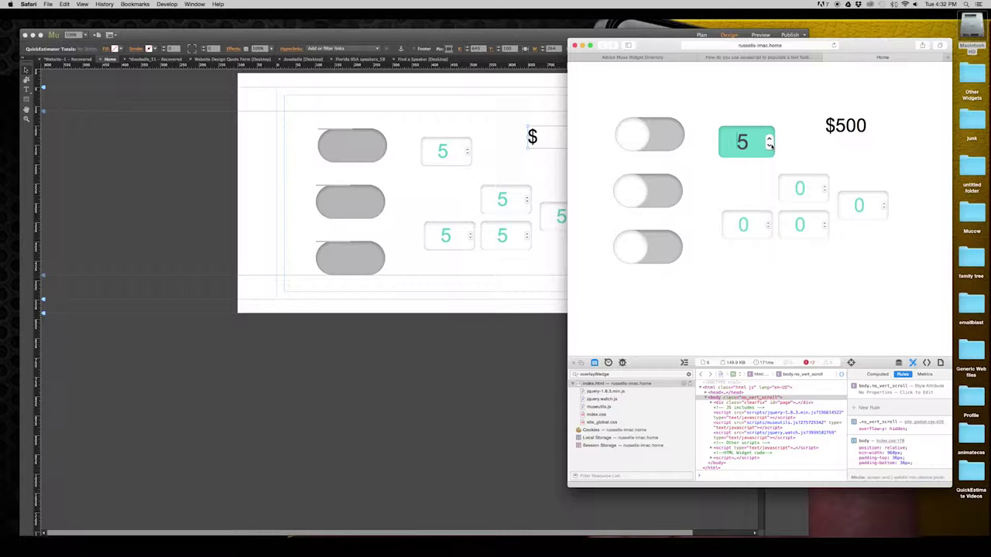
click(768, 146)
click(768, 146)
click(768, 146)
click(768, 146)
click(768, 146)
click(768, 141)
click(768, 146)
click(768, 140)
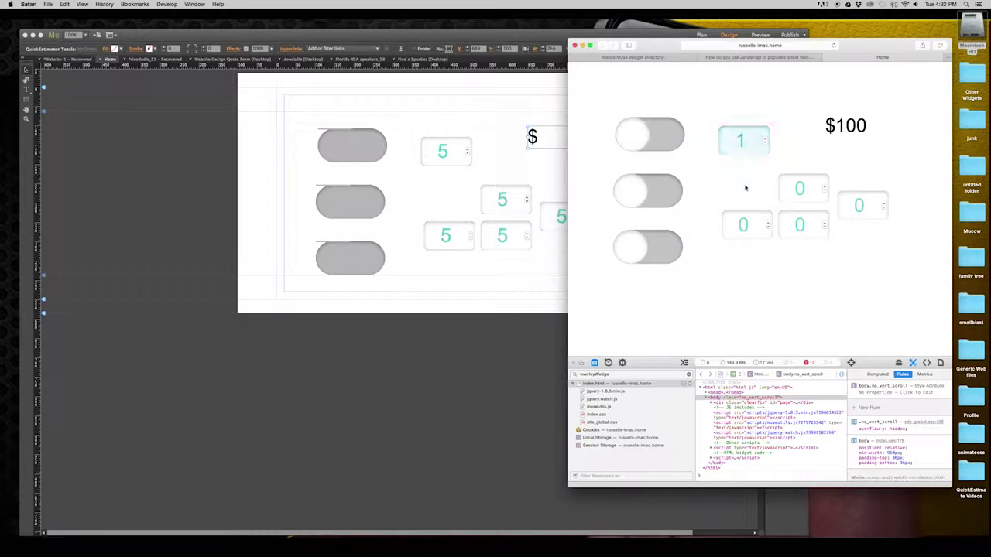
double_click(748, 150)
click(736, 168)
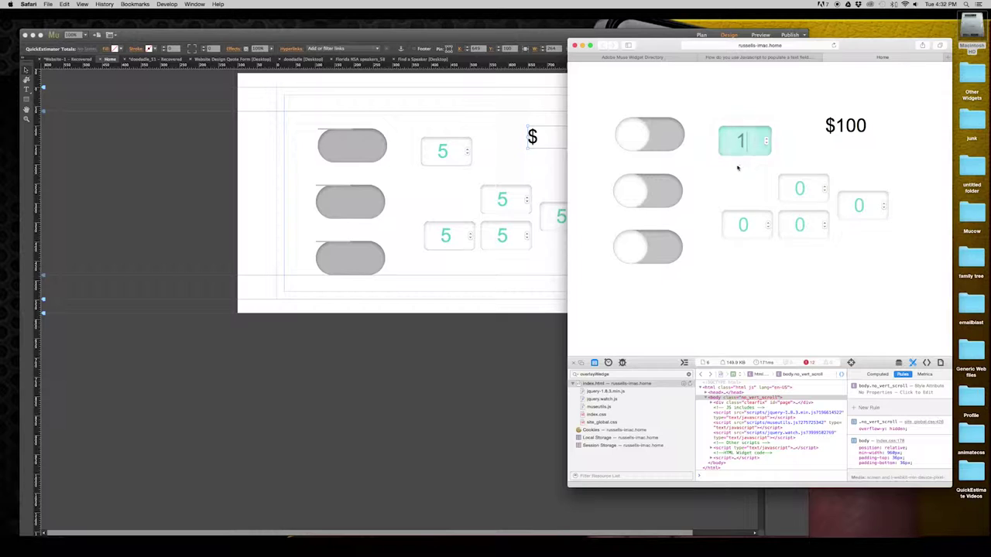
click(453, 153)
- Delete the four extra Number widgets, keep the top one, and preview the page in Safari
click(453, 152)
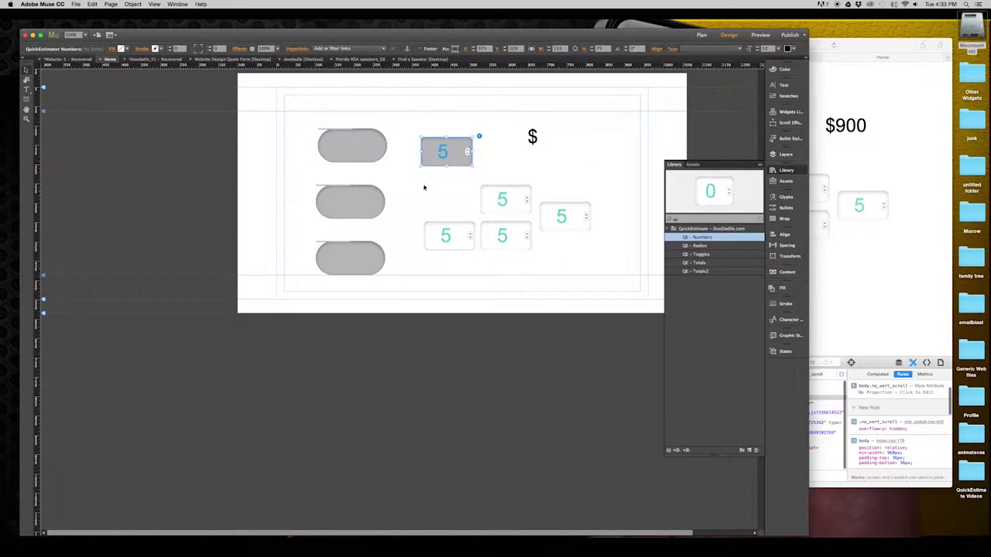
drag(424, 185, 588, 250)
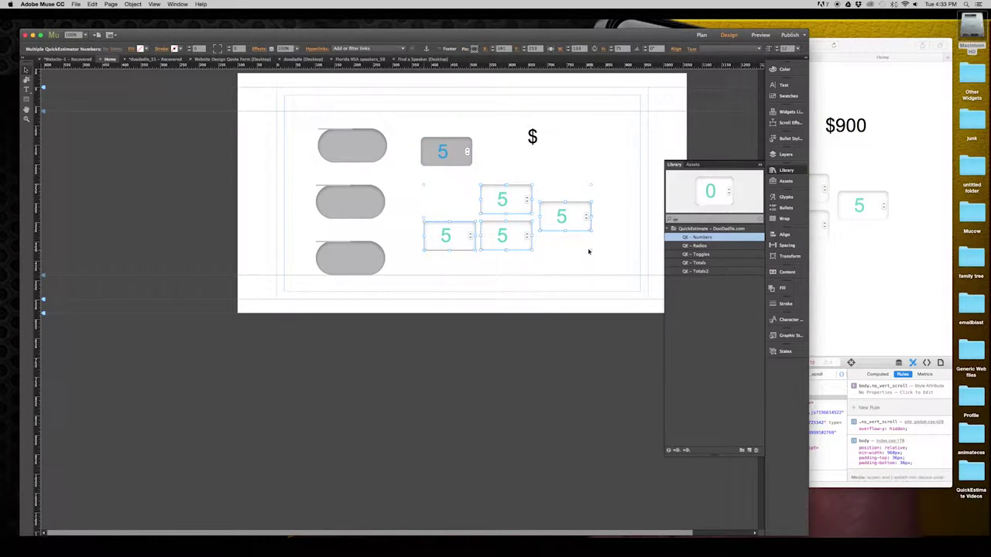
key(Delete)
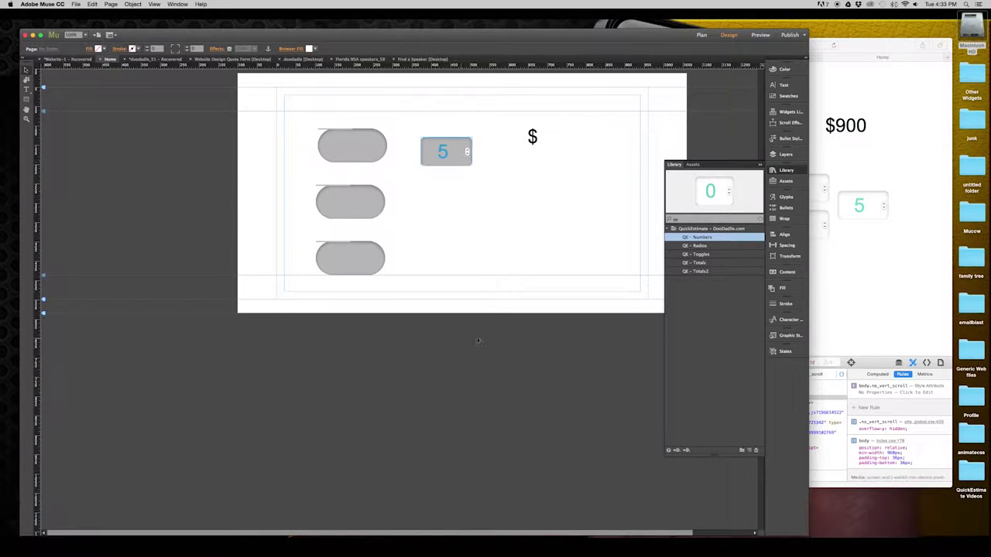
key(super+alt+e)
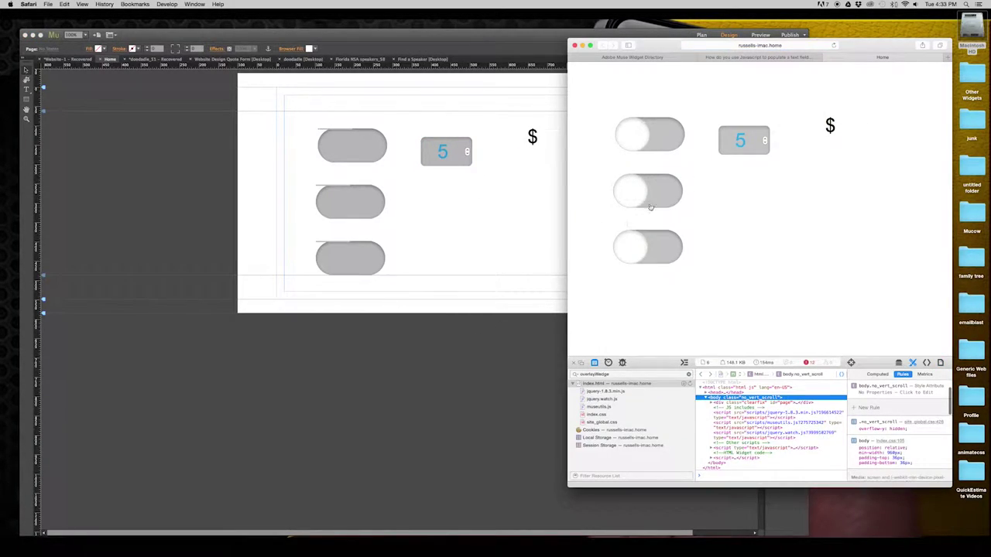
- Switch on all three toggles and step the quantity up and down in the preview
click(646, 134)
click(633, 194)
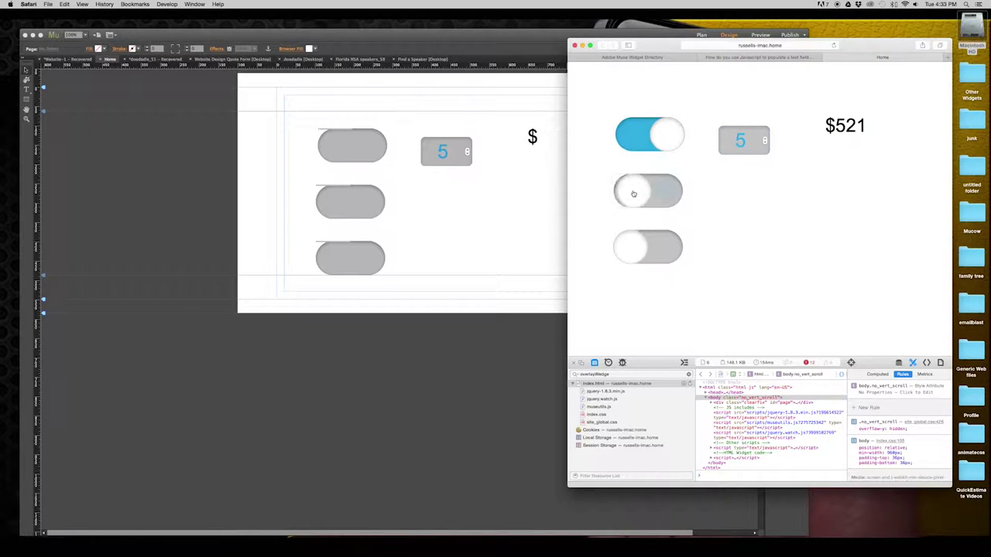
click(634, 249)
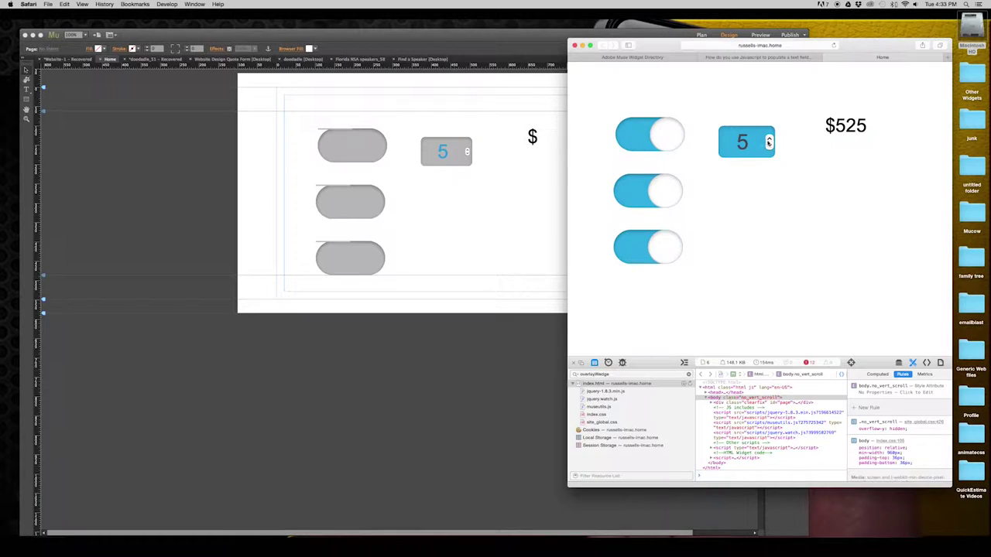
click(770, 138)
click(769, 145)
click(769, 145)
click(768, 138)
click(768, 138)
click(769, 138)
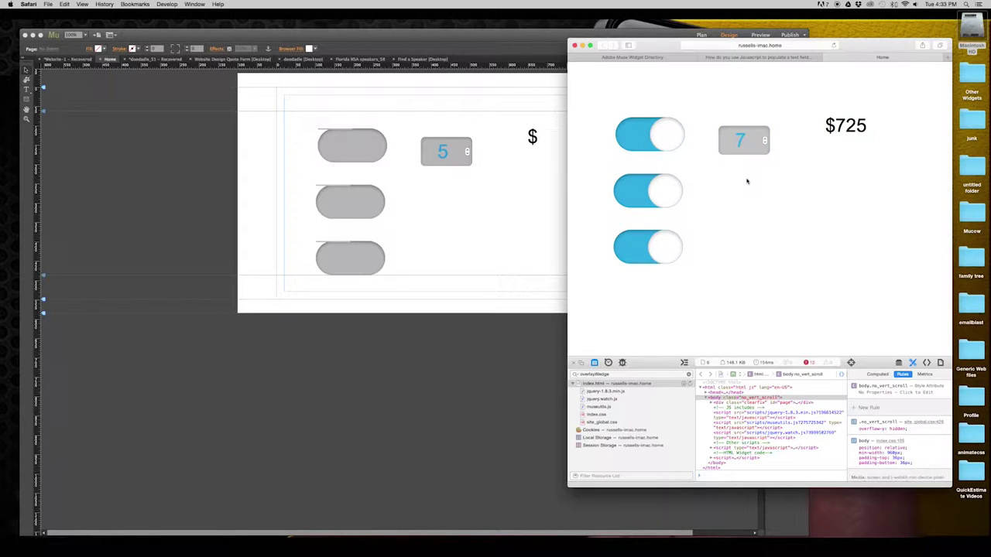
- Flip the toggles on and off until all three are off, leaving $700 at quantity 7
click(633, 137)
click(633, 138)
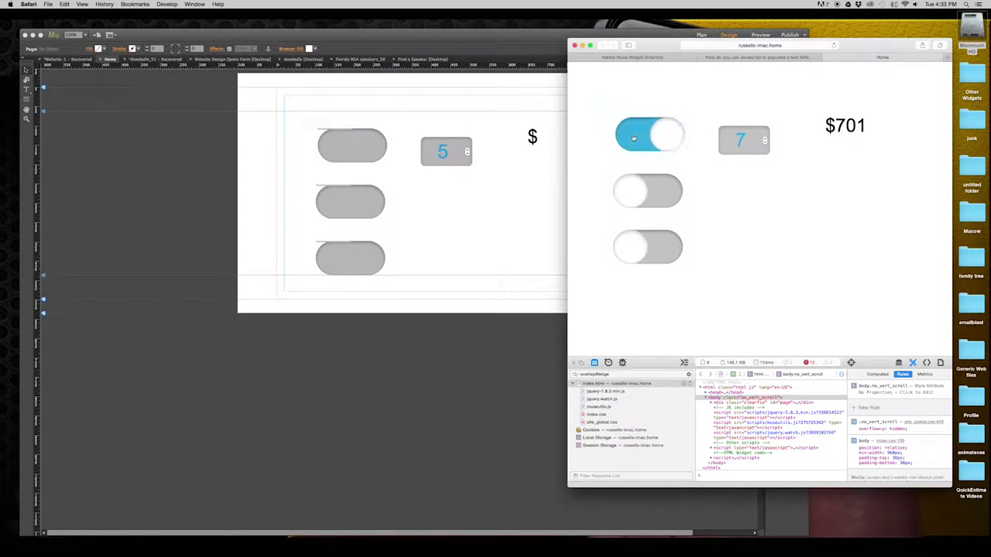
click(633, 201)
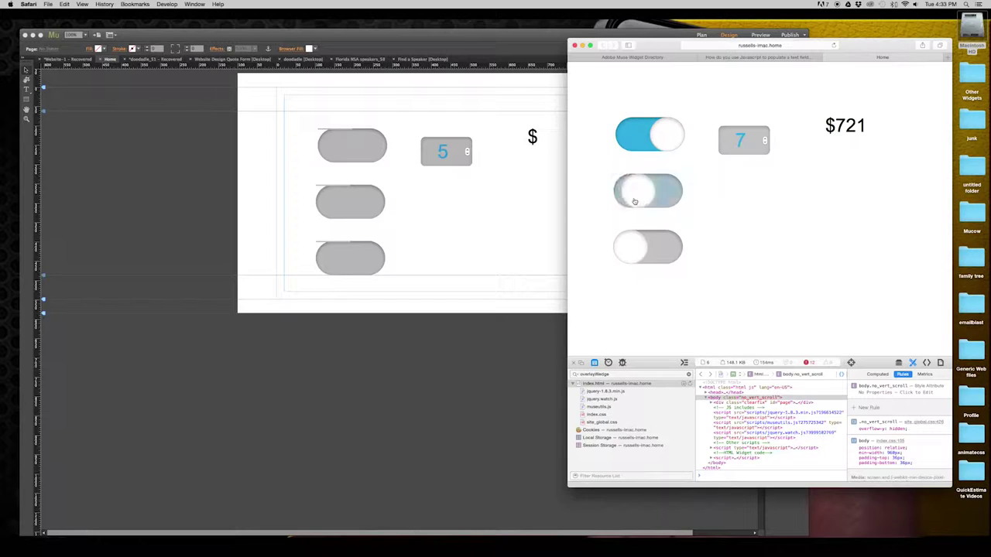
click(663, 140)
click(663, 181)
click(642, 247)
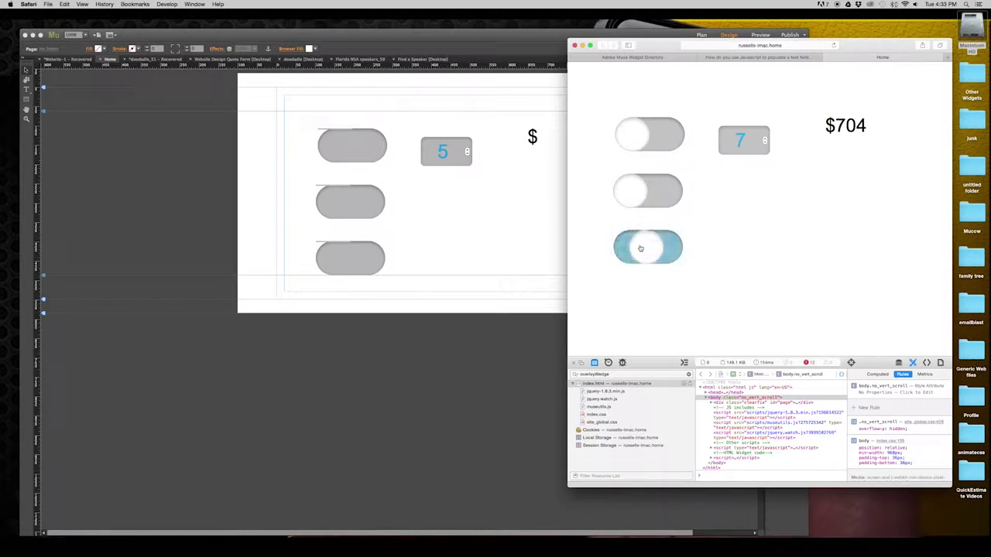
click(643, 247)
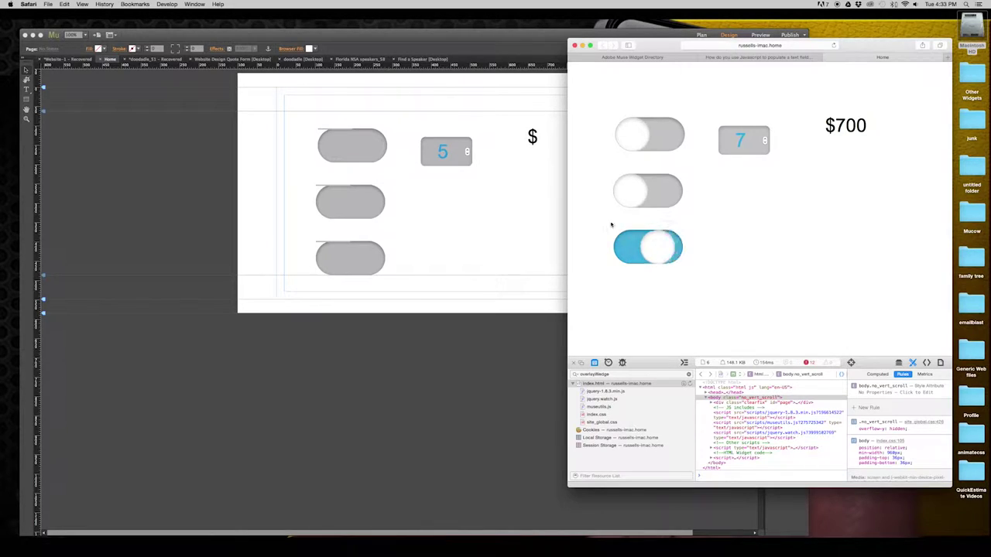
click(529, 226)
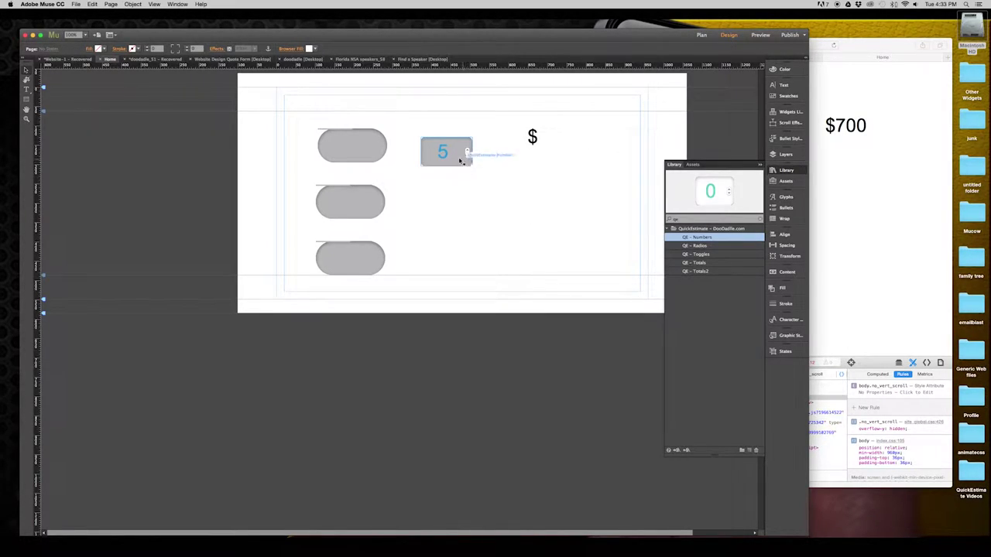
- Nudge the Number widget into place and set its digits in the Daniel Black font
drag(461, 160, 452, 150)
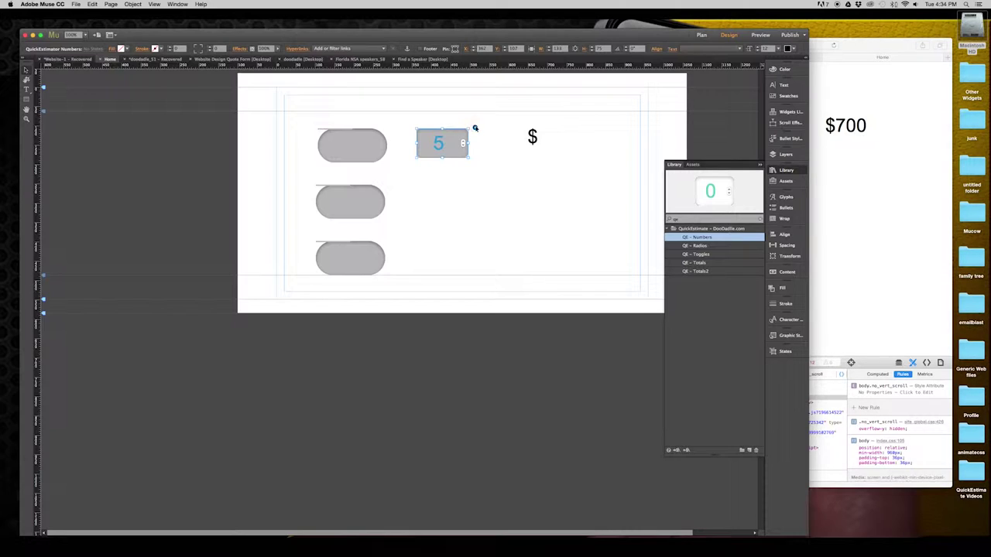
click(474, 127)
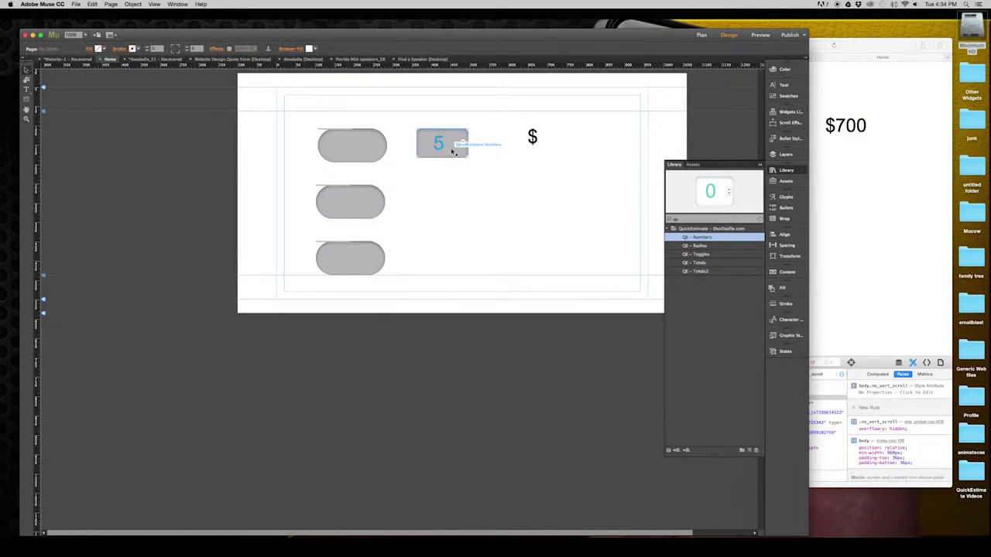
click(783, 85)
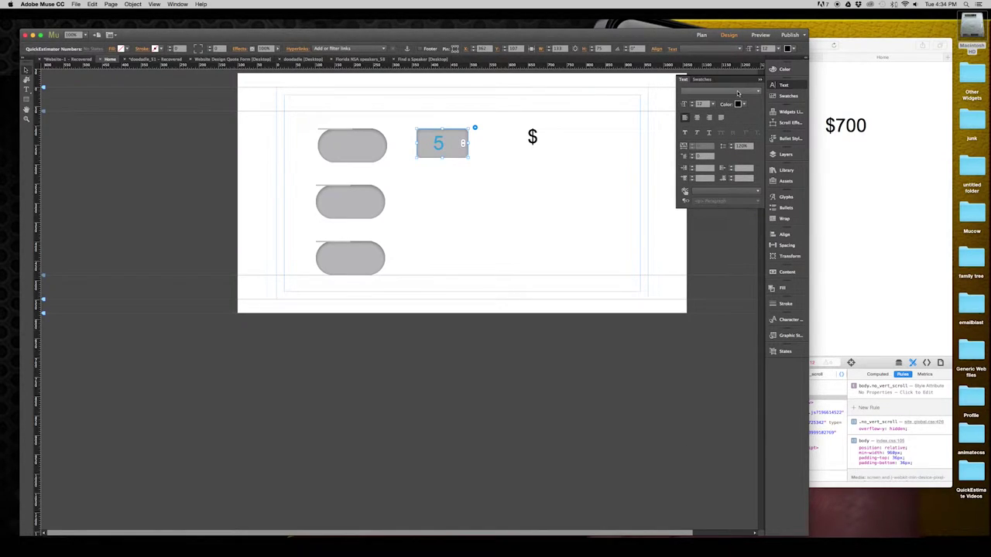
click(755, 91)
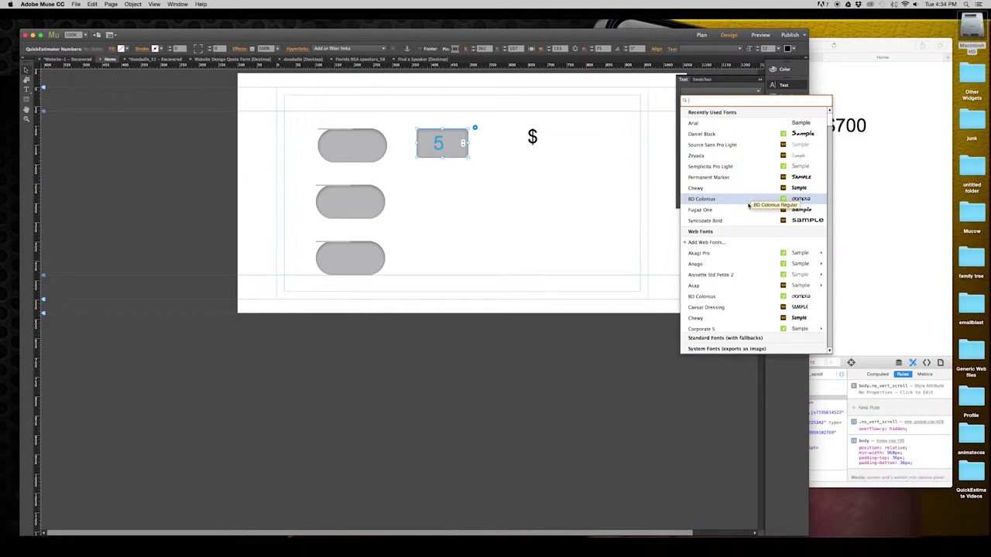
click(737, 134)
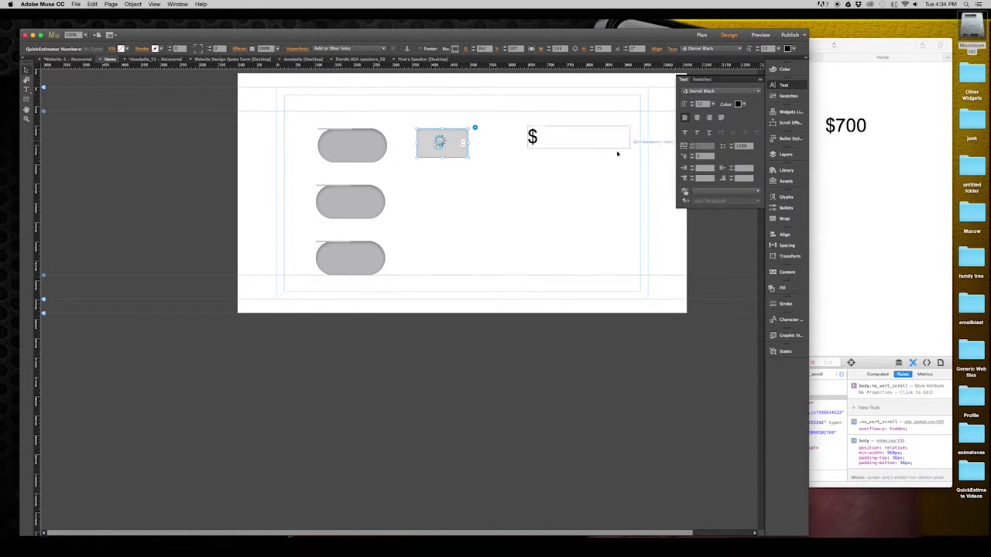
click(520, 190)
- Preview in Safari and raise the quantity to 10, confirming a $1000 total
key(super+alt+e)
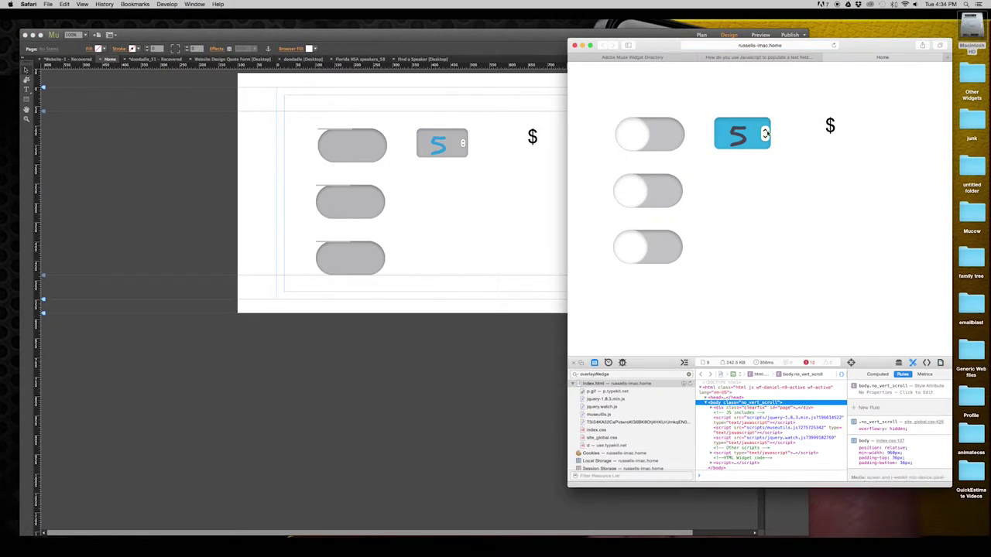
click(764, 131)
click(764, 131)
click(764, 131)
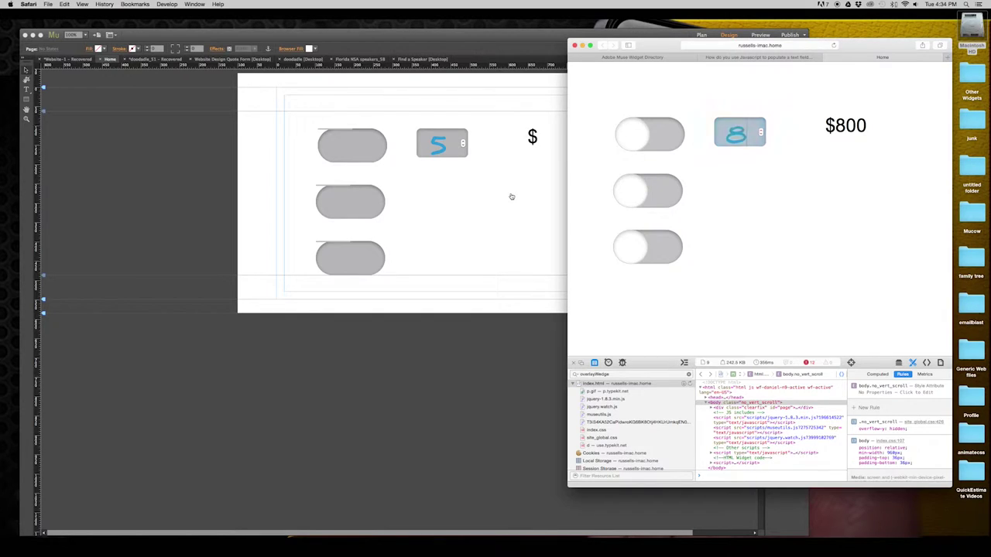
click(763, 131)
click(763, 132)
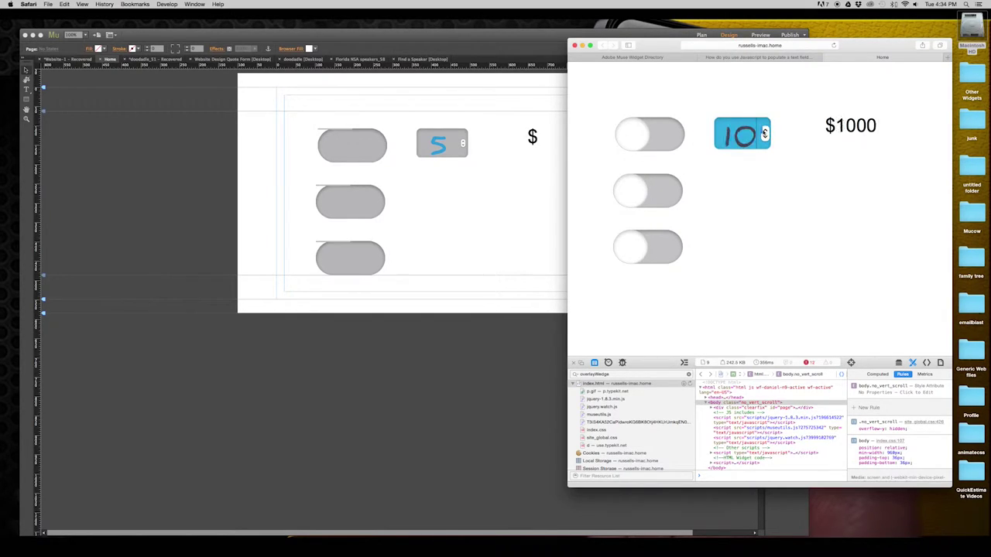
click(427, 236)
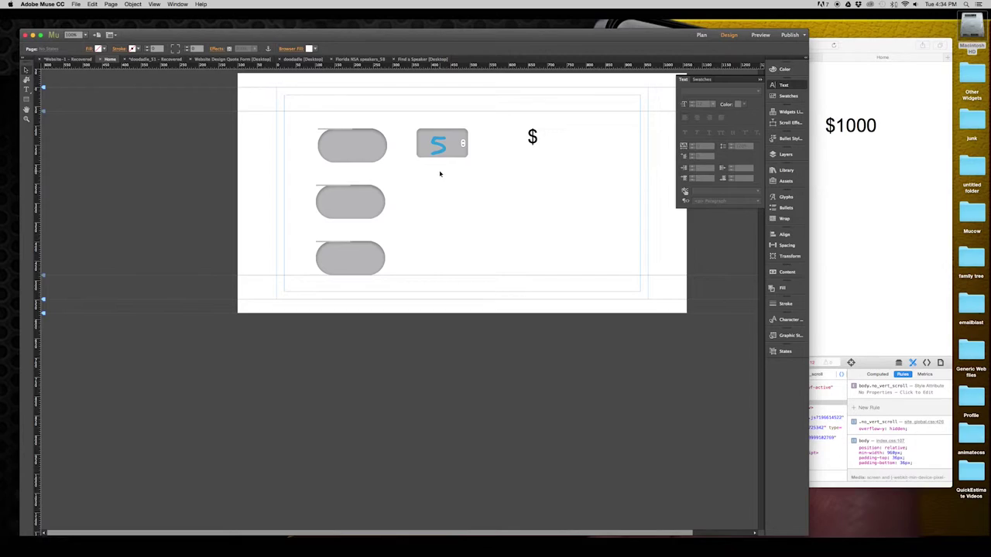